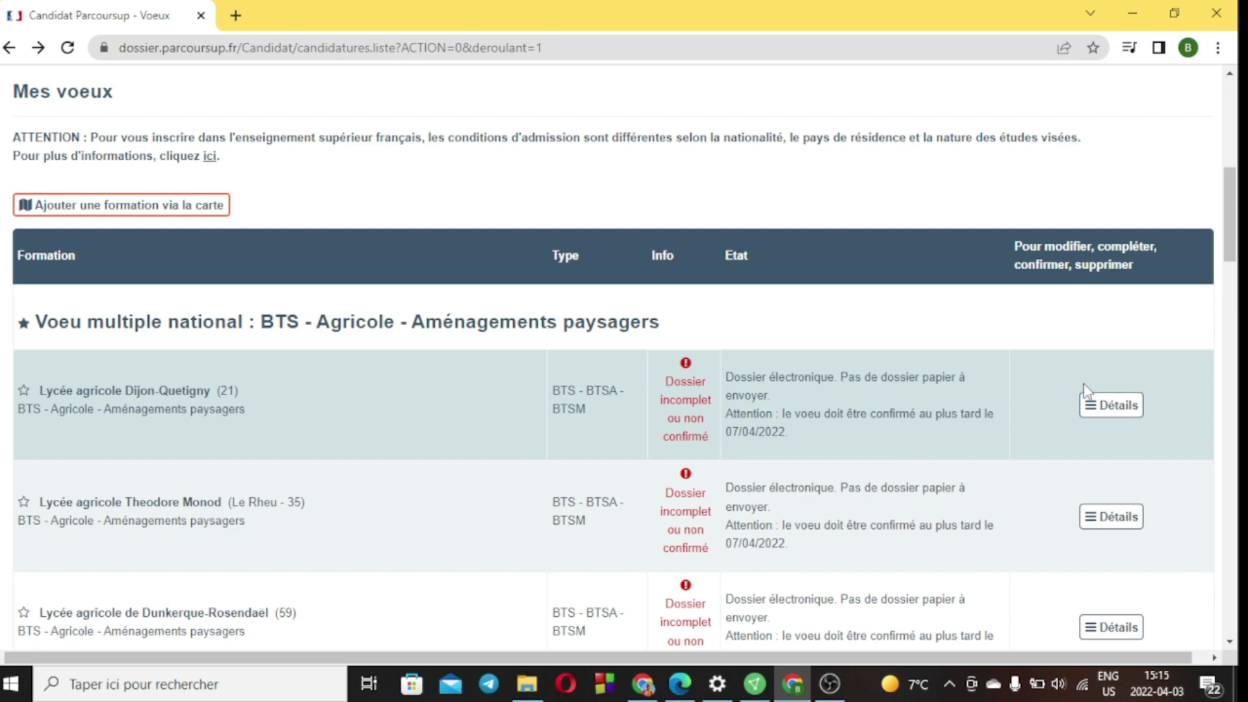
Step: Open the wish for Lycée agricole Dijon-Quetigny (21), BTS - Agricole - Aménagements paysagers, and try to confirm it
left_click(1114, 412)
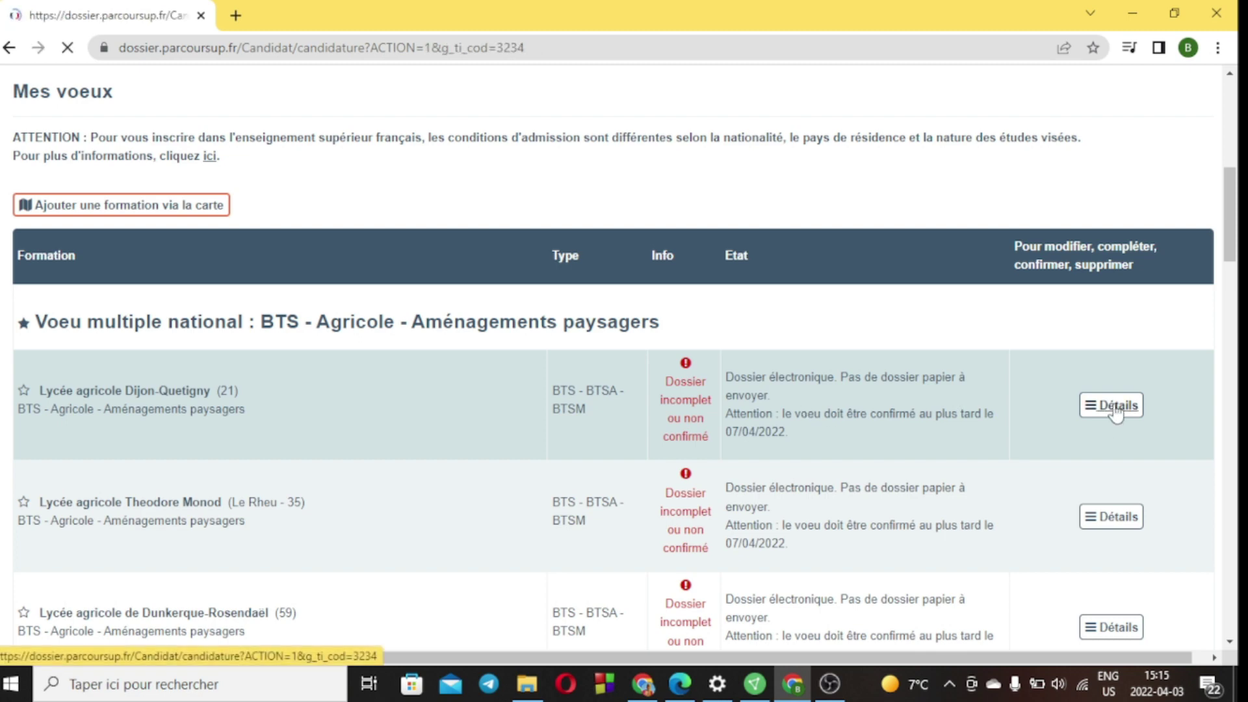
scroll(688, 488, "down", 7)
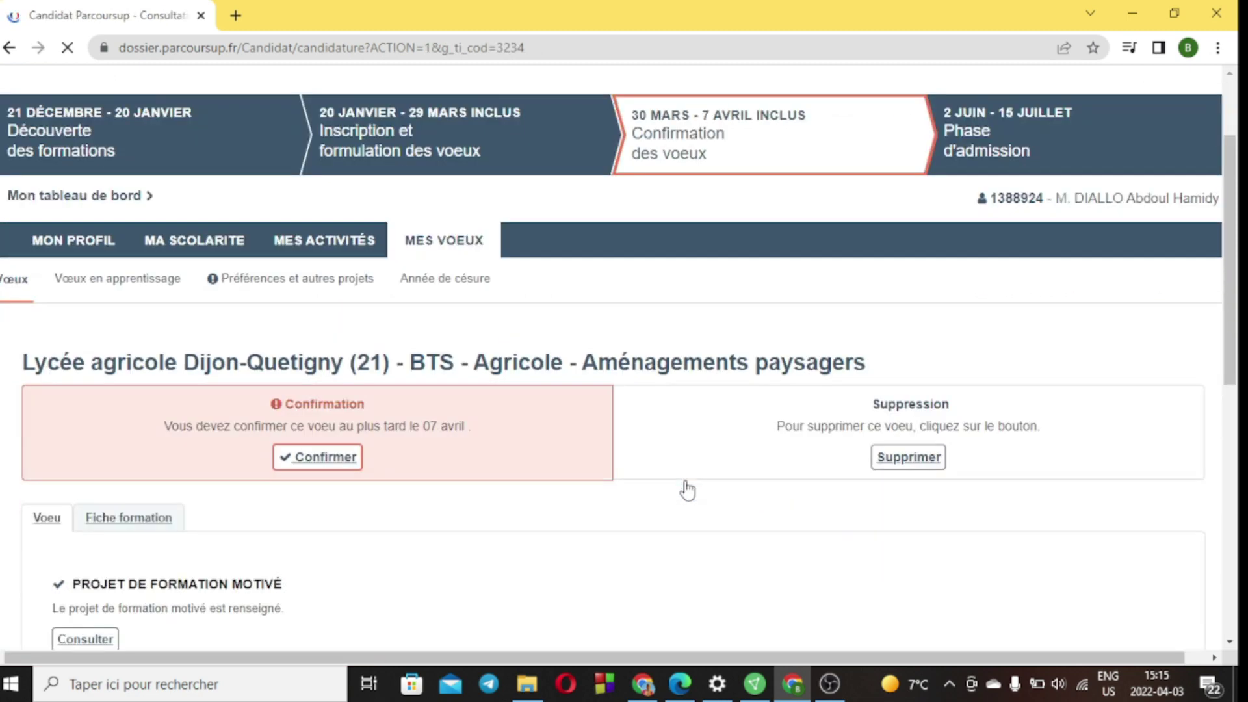
scroll(688, 488, "down", 1)
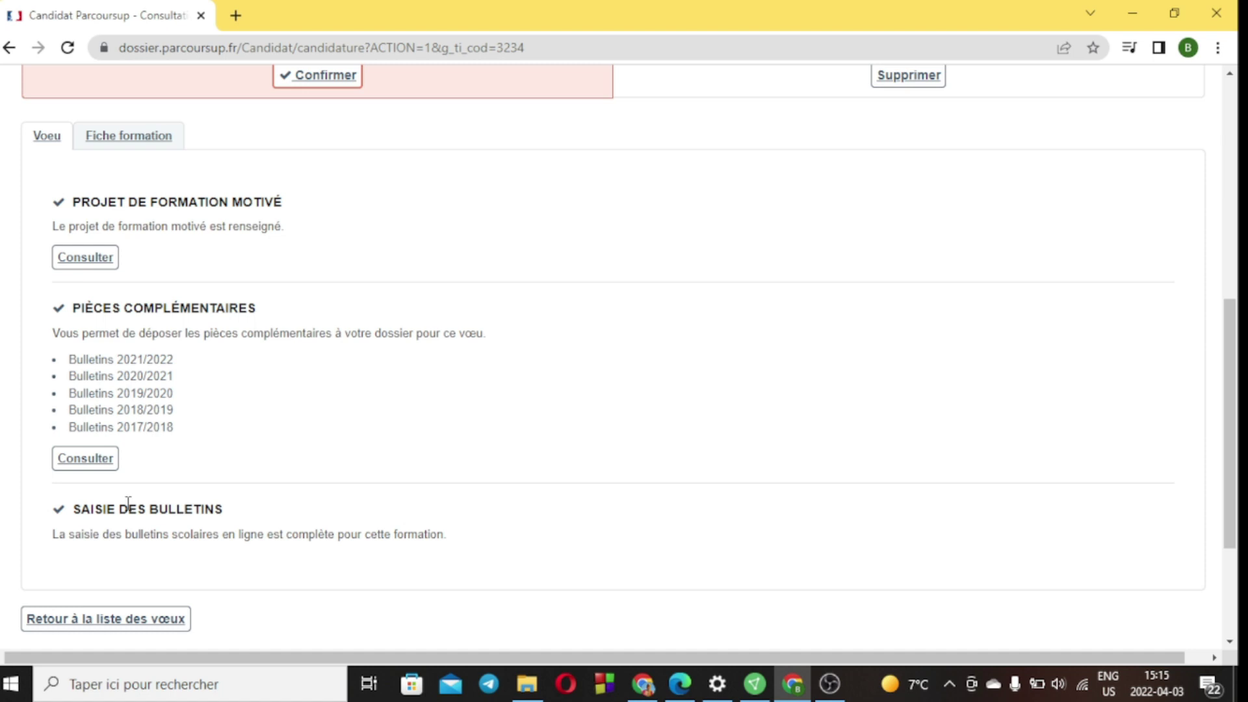
scroll(99, 284, "up", 2)
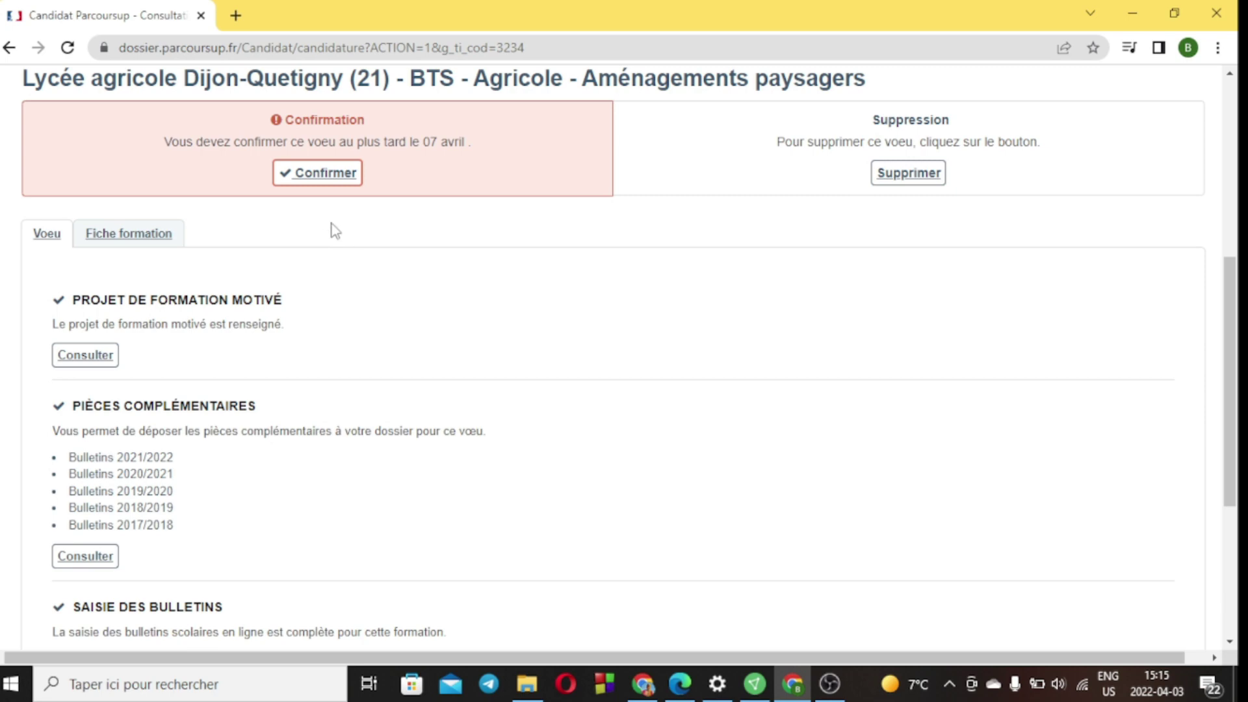
left_click(326, 173)
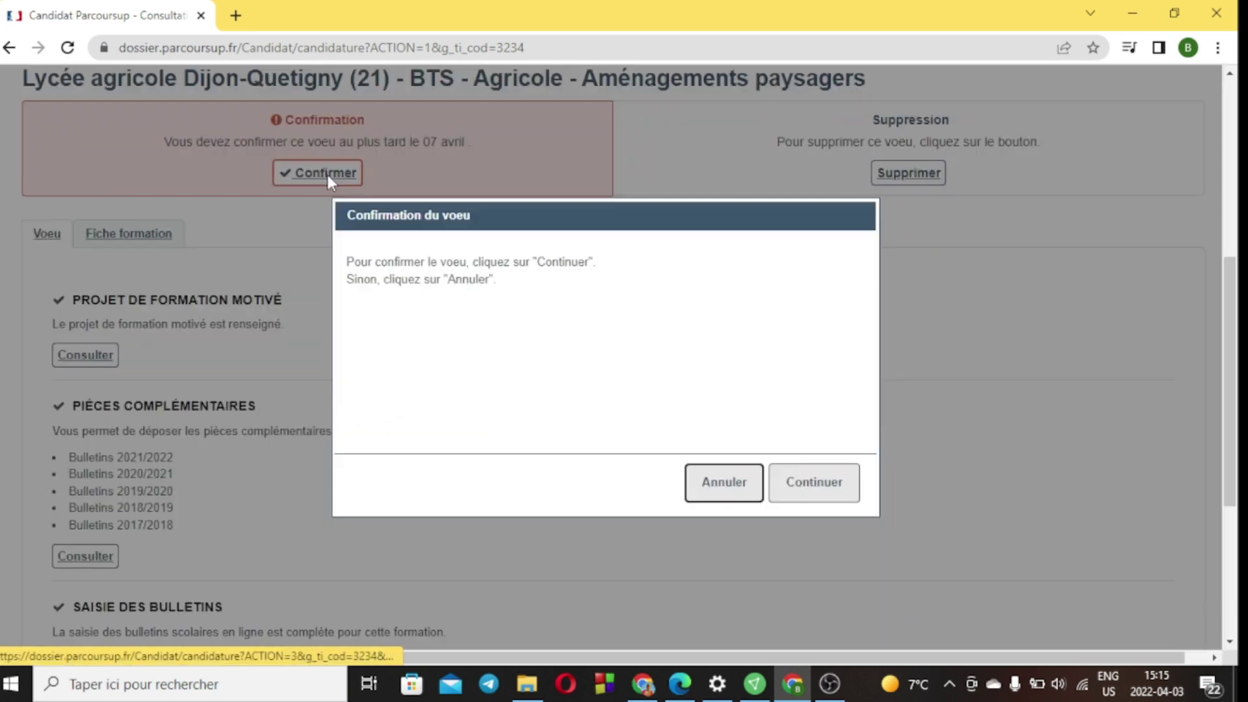
left_click(804, 481)
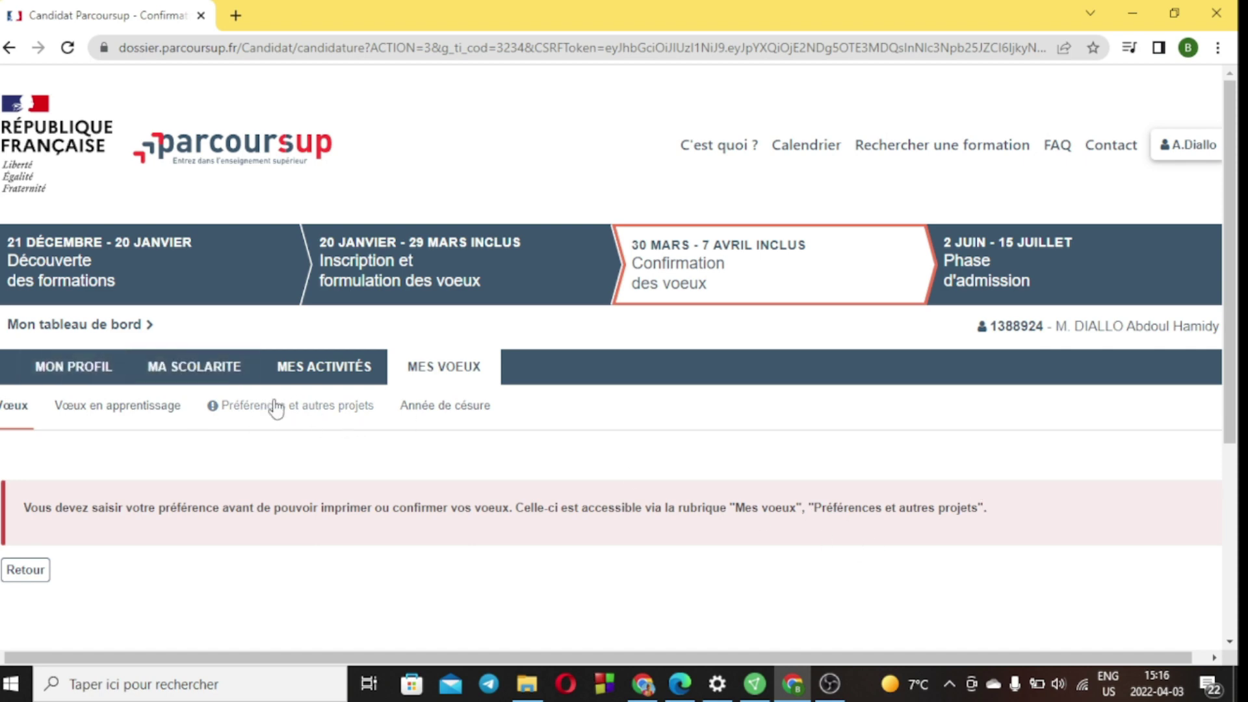
Step: In Préférences et autres projets, enter the preference "Ma préférences est le BTS - Agricole - génie des équipements agricoles."
left_click(313, 419)
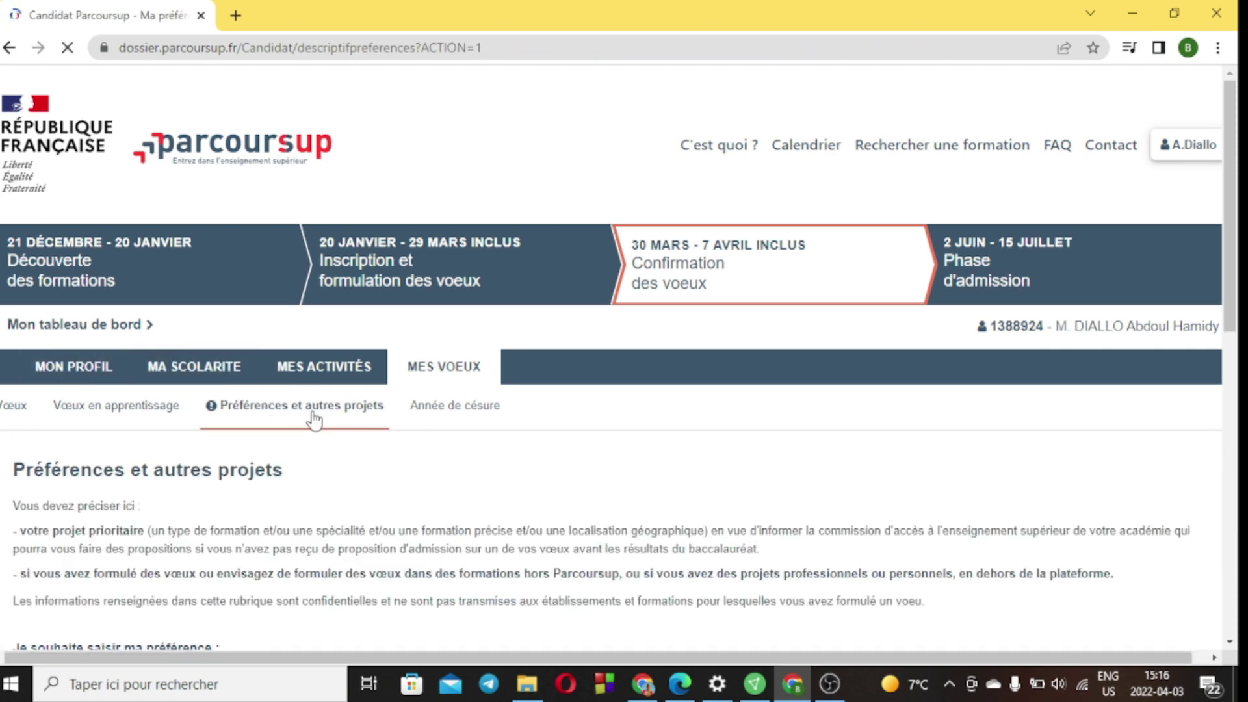
scroll(392, 564, "down", 5)
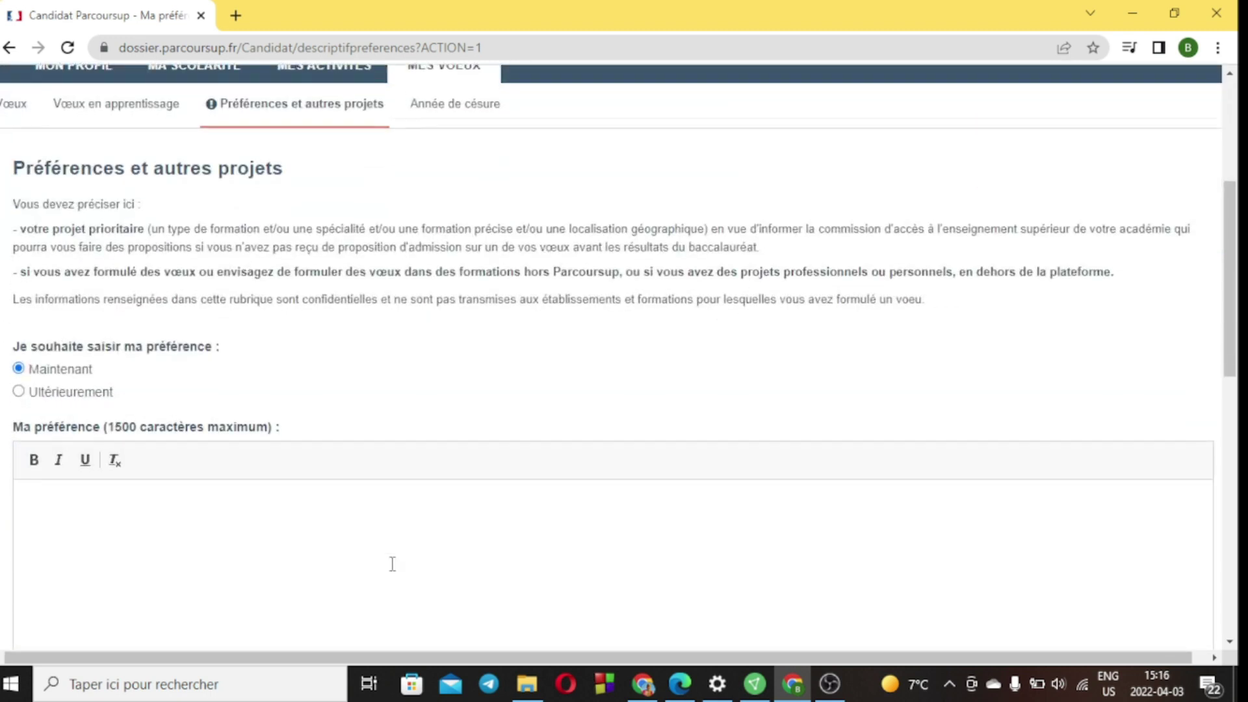
scroll(391, 563, "down", 1)
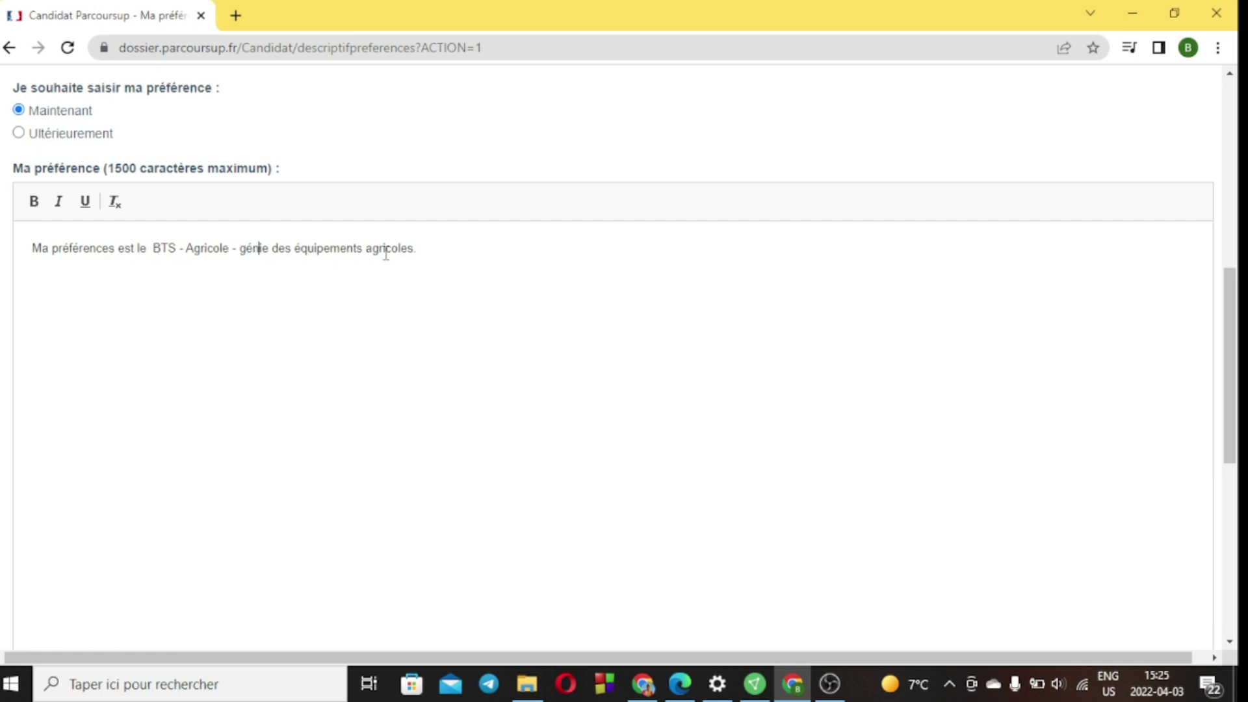
scroll(386, 254, "up", 3)
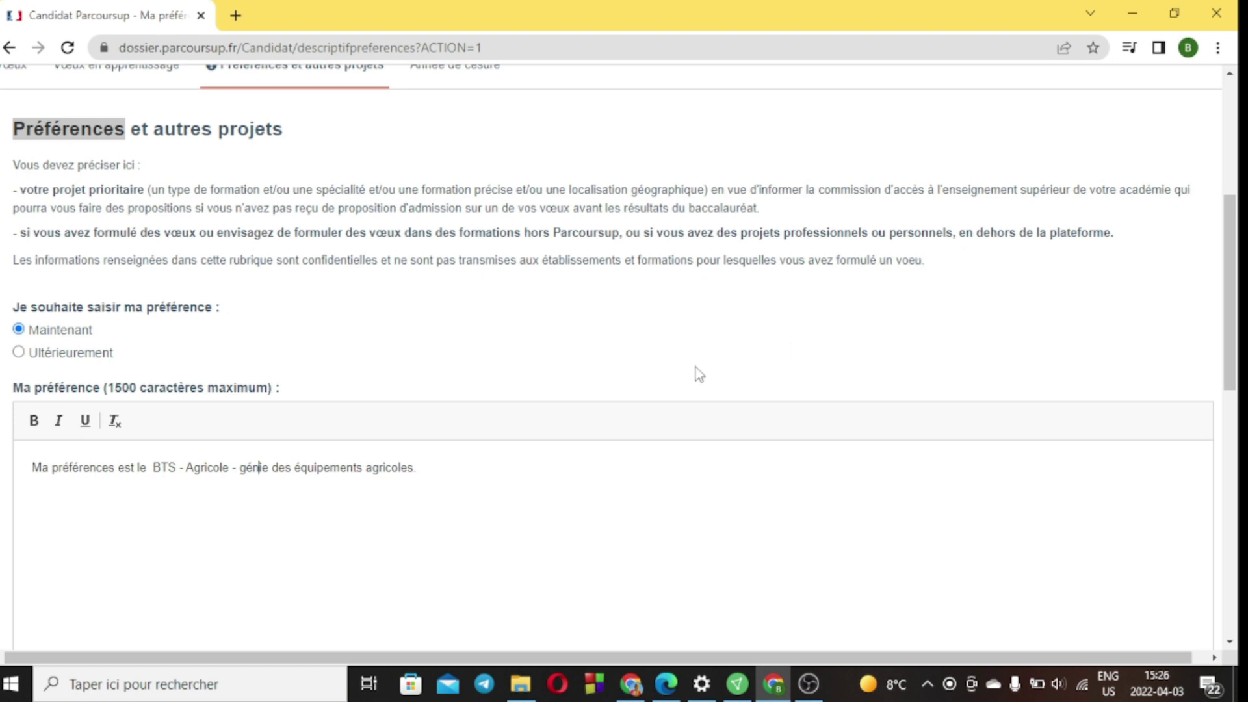
Step: Answer Non to both the applications outside Parcoursup and the personal or professional project questions, and save the preferences
scroll(695, 368, "down", 5)
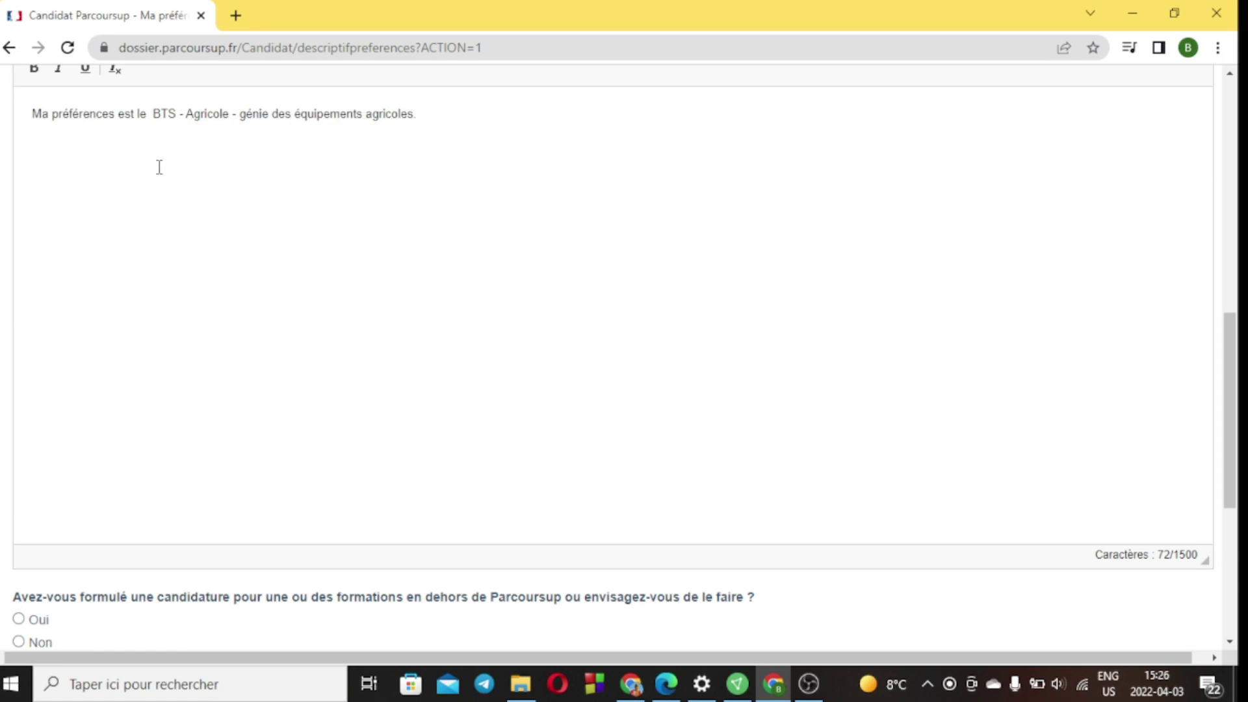
scroll(167, 245, "down", 4)
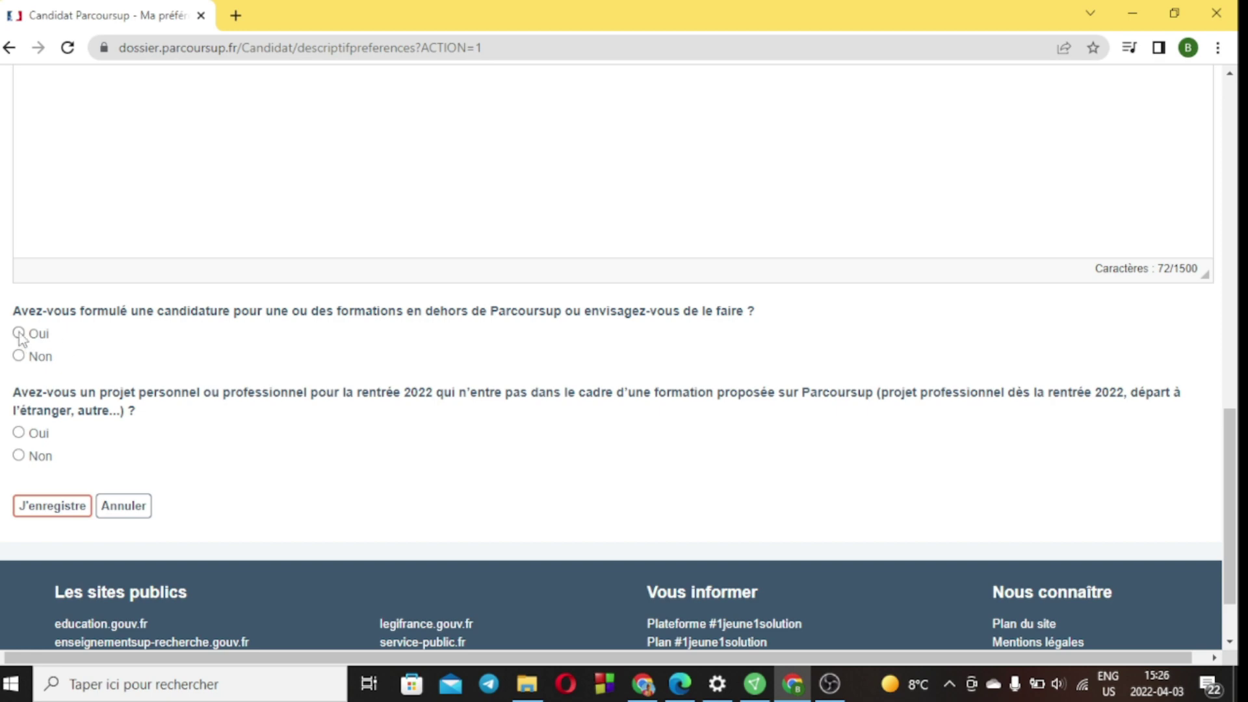
left_click(19, 355)
left_click(19, 455)
left_click(59, 505)
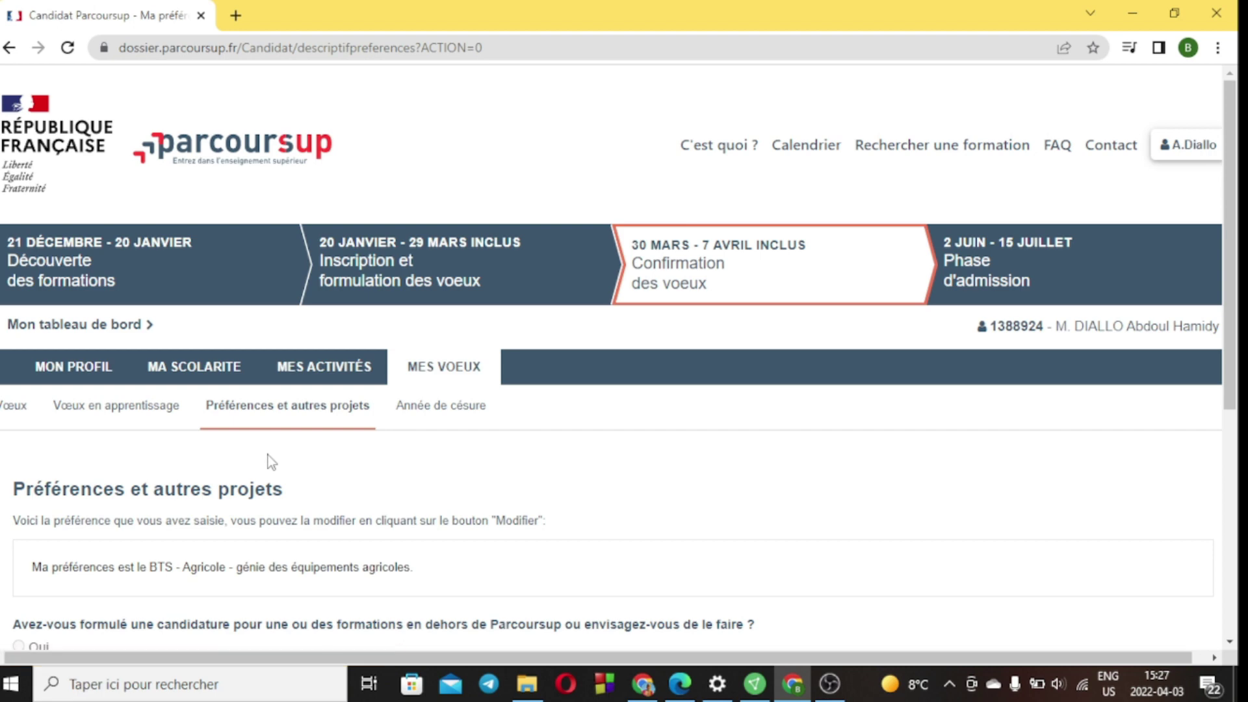
scroll(267, 455, "down", 2)
scroll(268, 455, "down", 1)
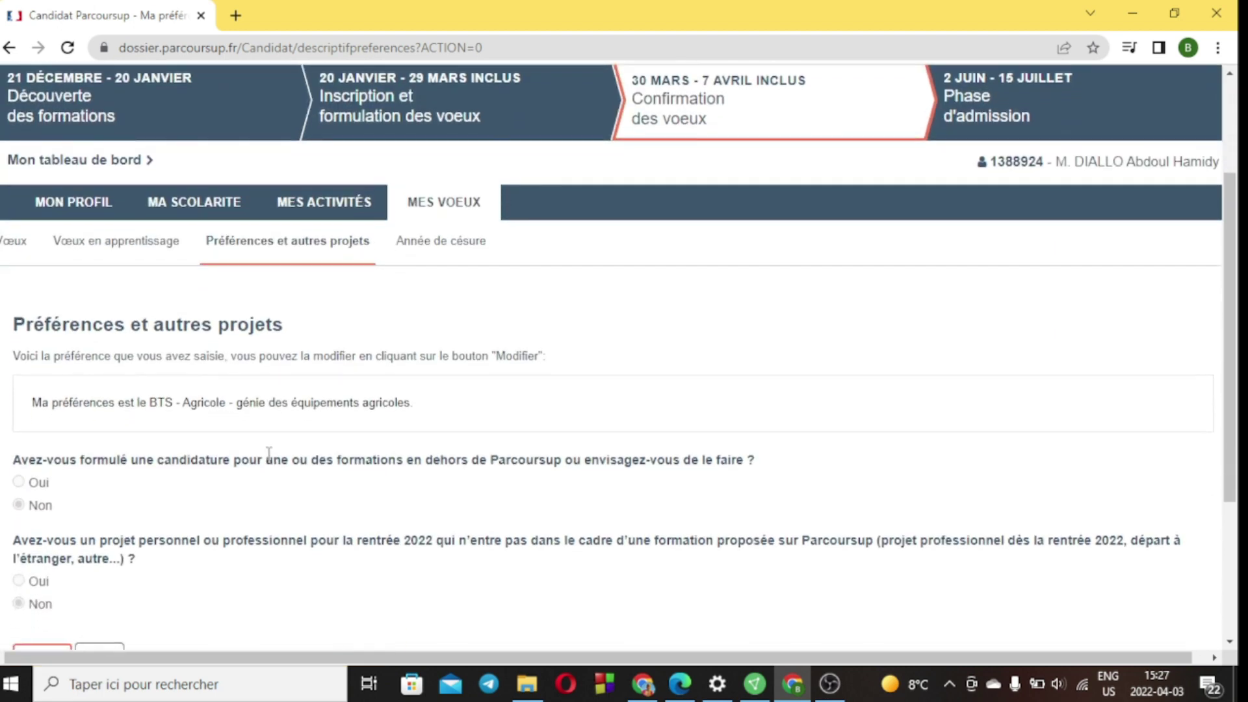
scroll(268, 453, "down", 2)
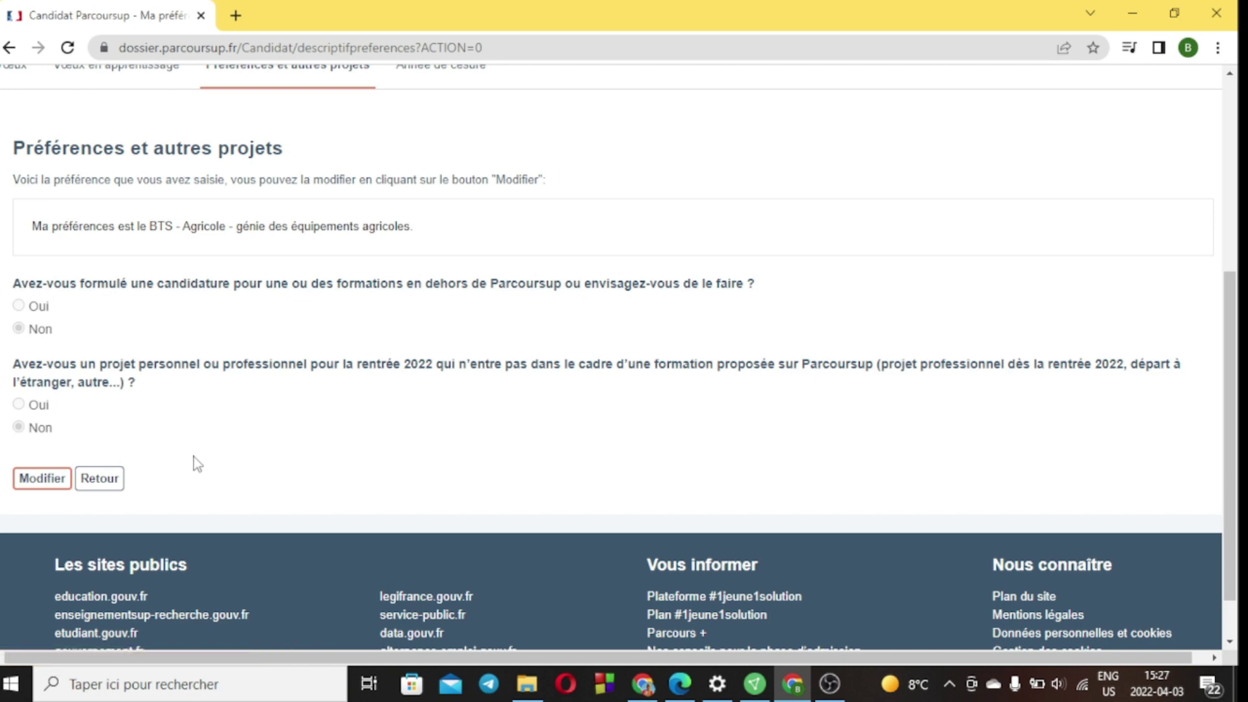
Step: Return to the list of wishes and open the details of Lycée agricole Dijon-Quetigny (21)
scroll(194, 458, "up", 3)
left_click(10, 259)
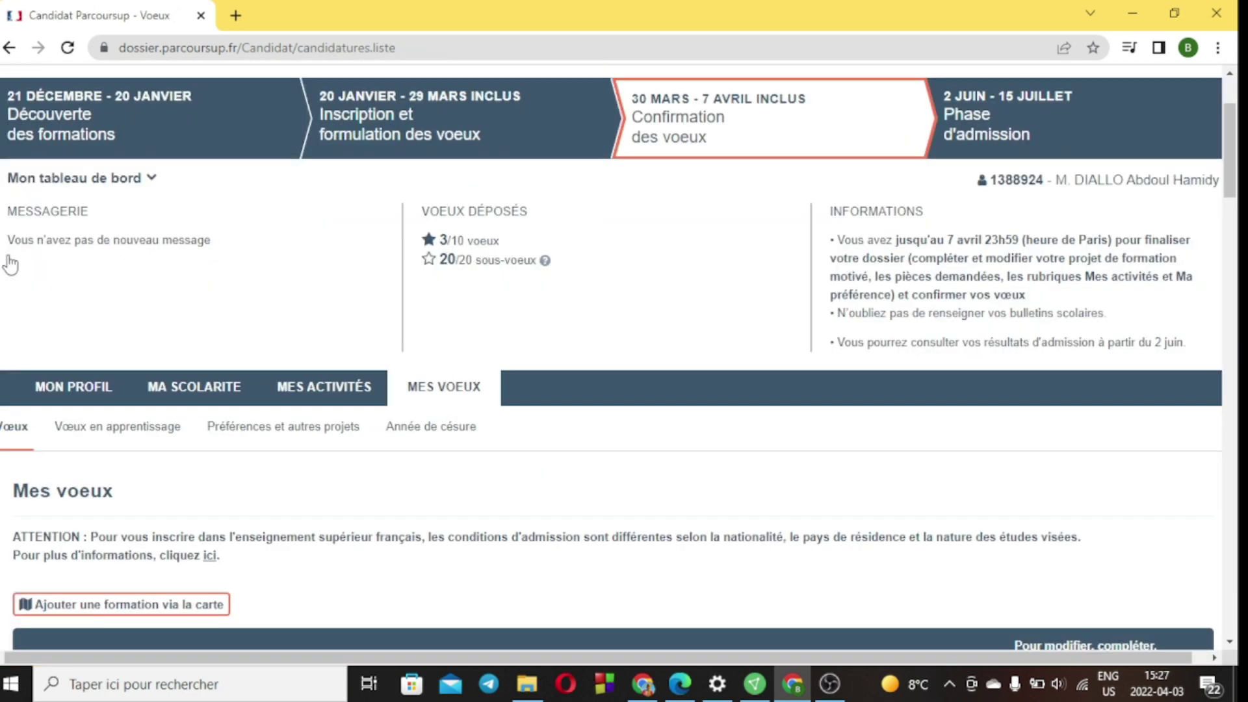
scroll(331, 504, "down", 5)
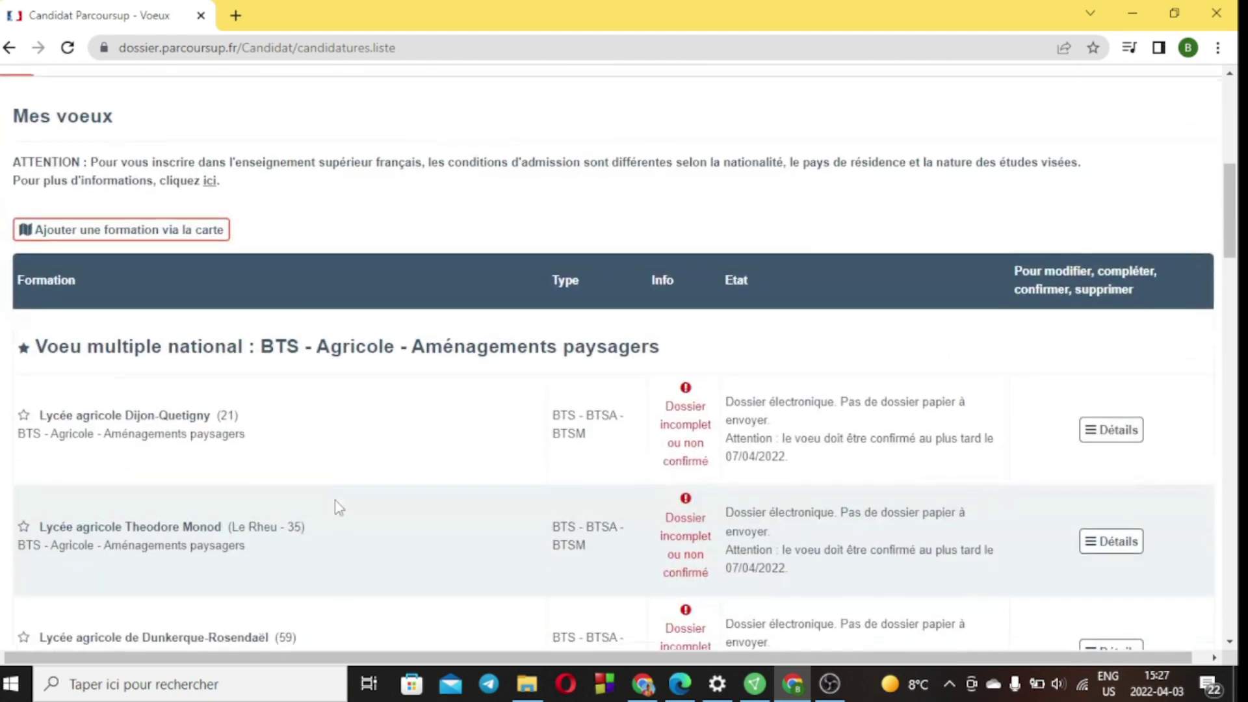
scroll(334, 506, "down", 2)
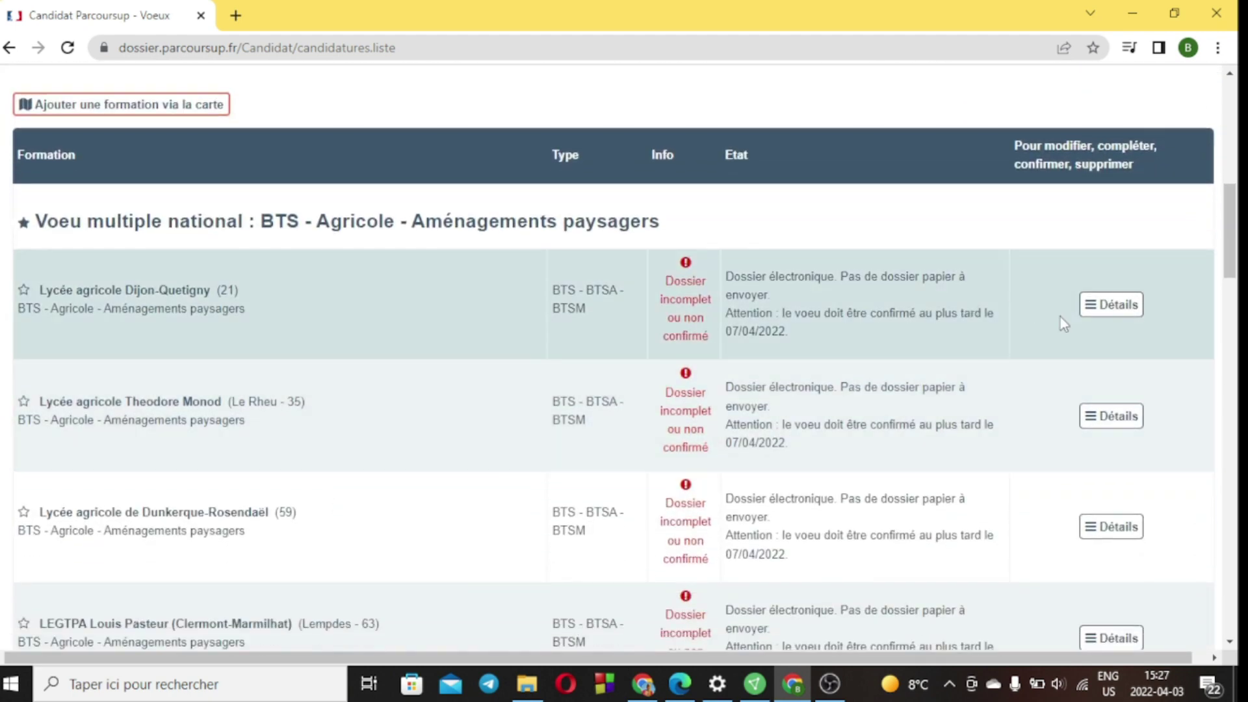
left_click(1093, 315)
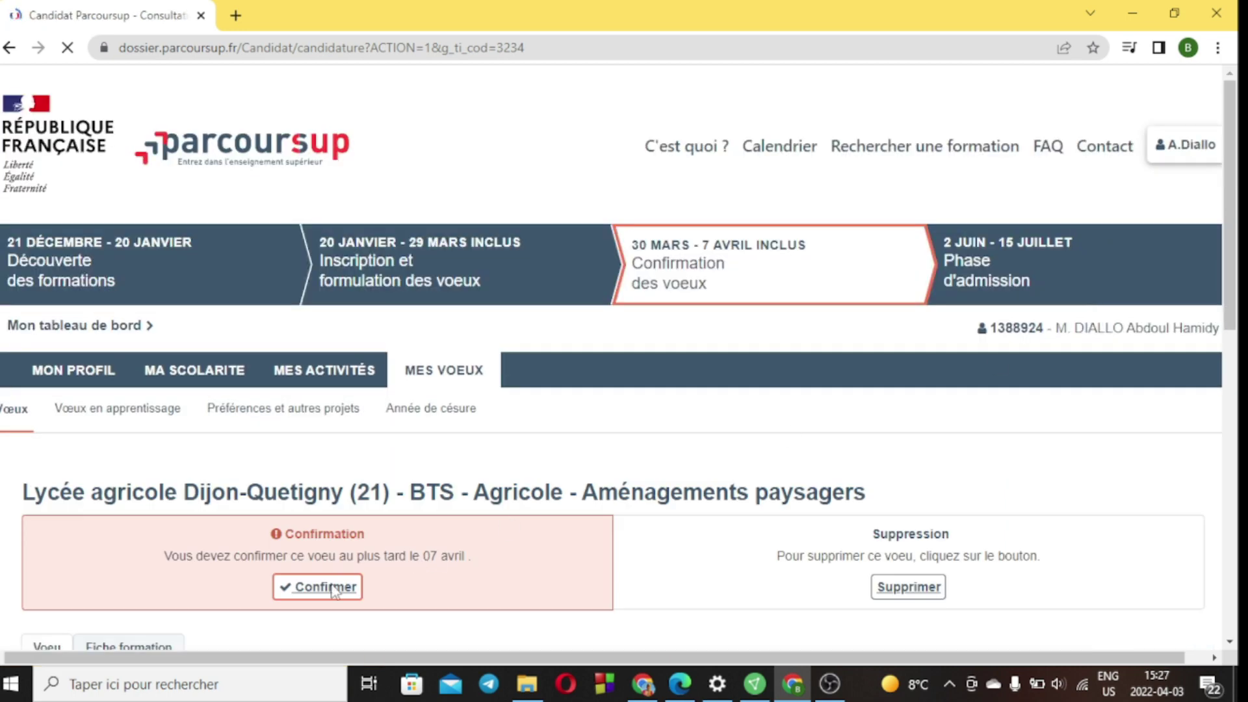
Step: Confirm the Lycée agricole Dijon-Quetigny wish, approve the confirmation, and continue to the wish's page
scroll(331, 590, "down", 3)
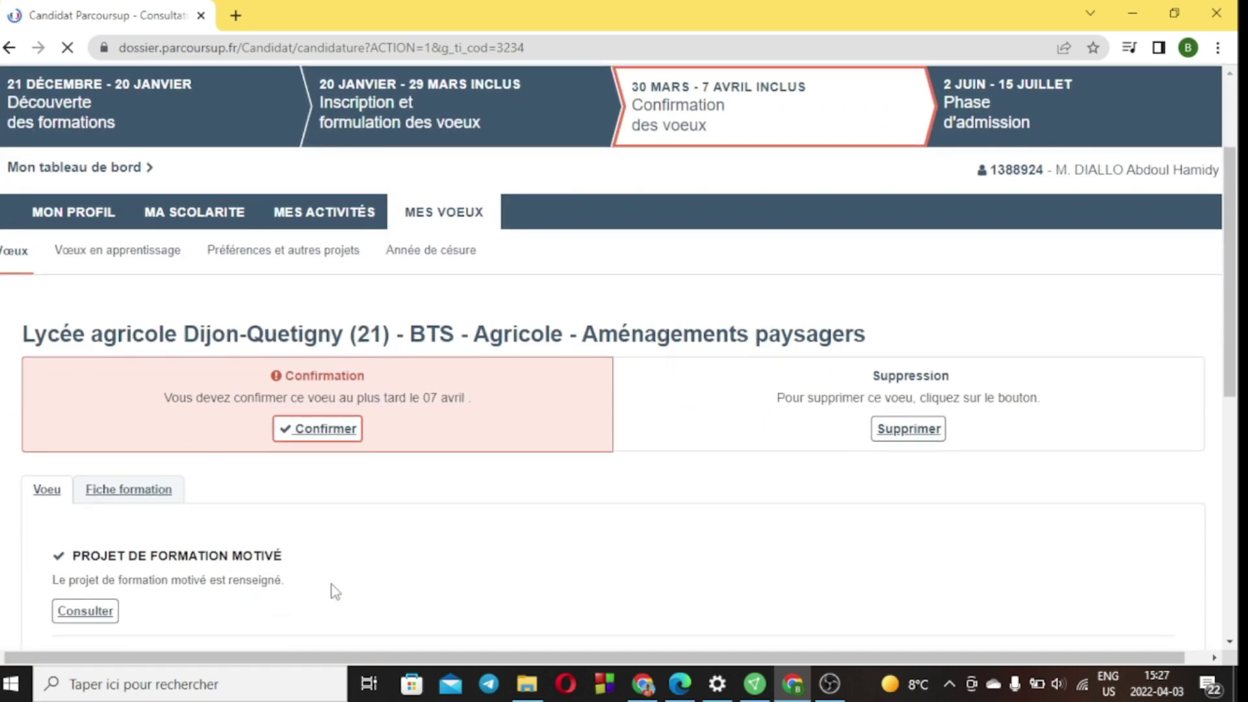
left_click(317, 429)
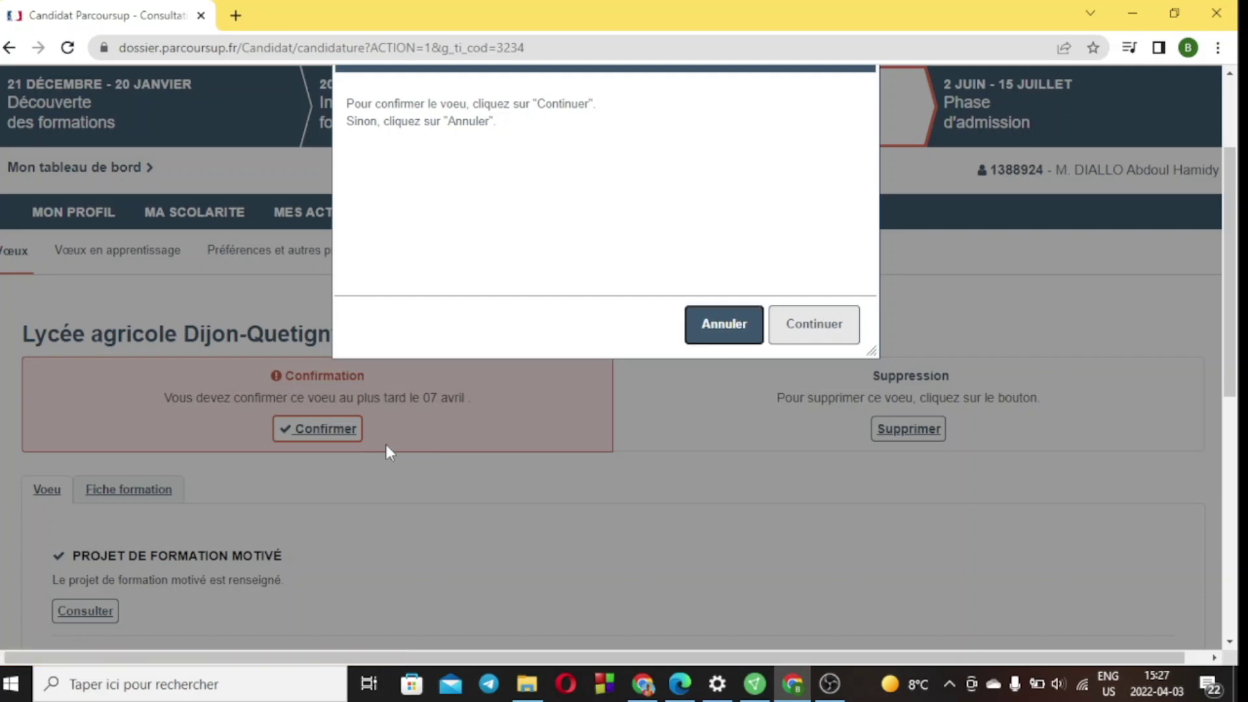
left_click(809, 331)
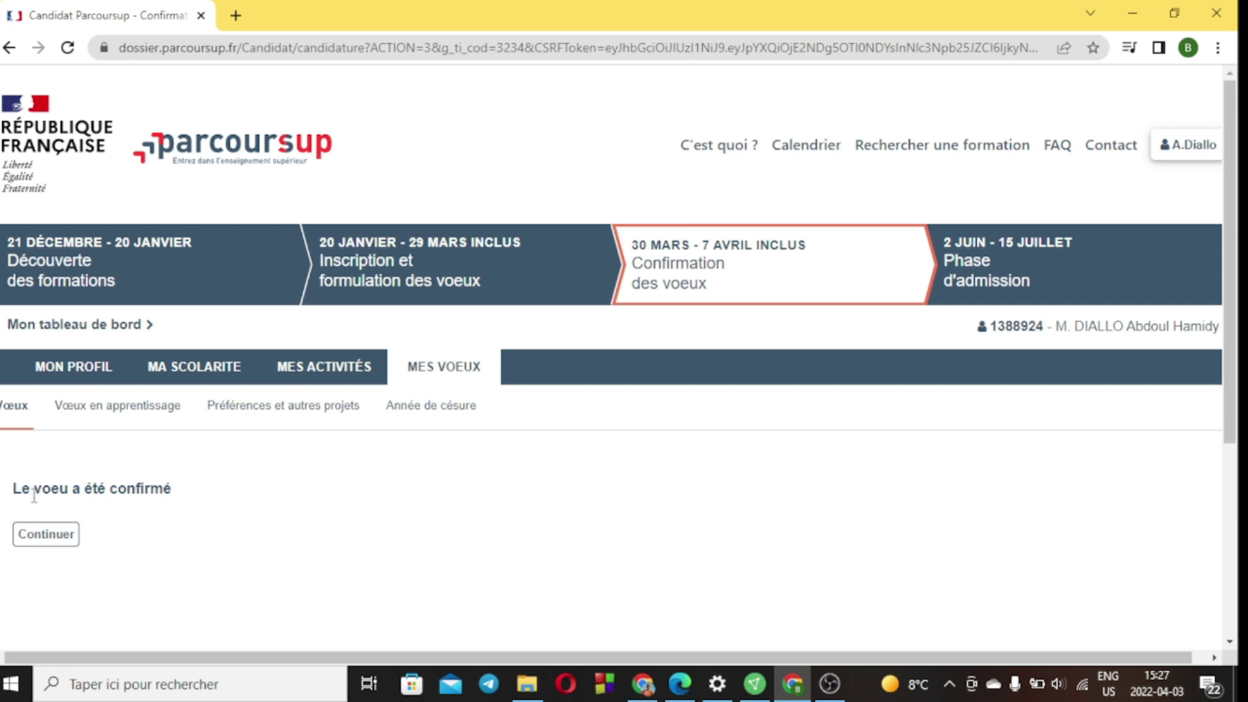
left_click(43, 539)
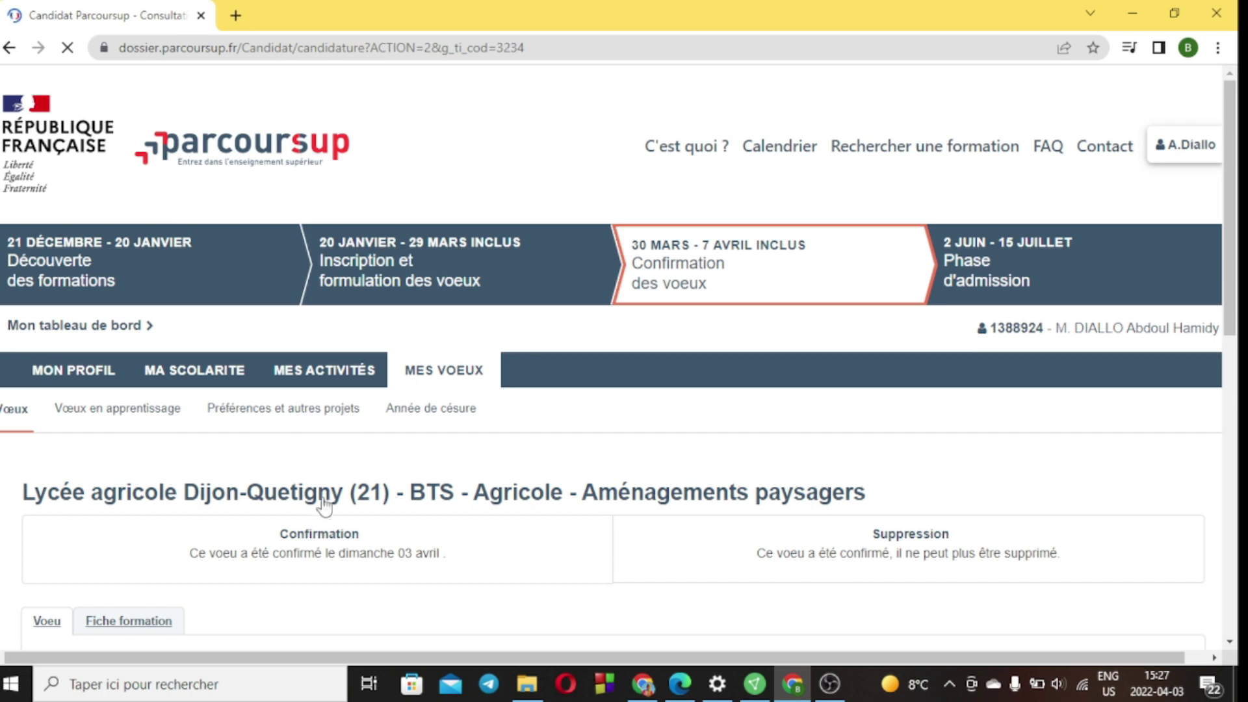
Step: Review the Dijon-Quetigny wish's confirmation, deletion and document sections, then go back to the list of wishes
scroll(330, 515, "down", 3)
scroll(329, 516, "down", 1)
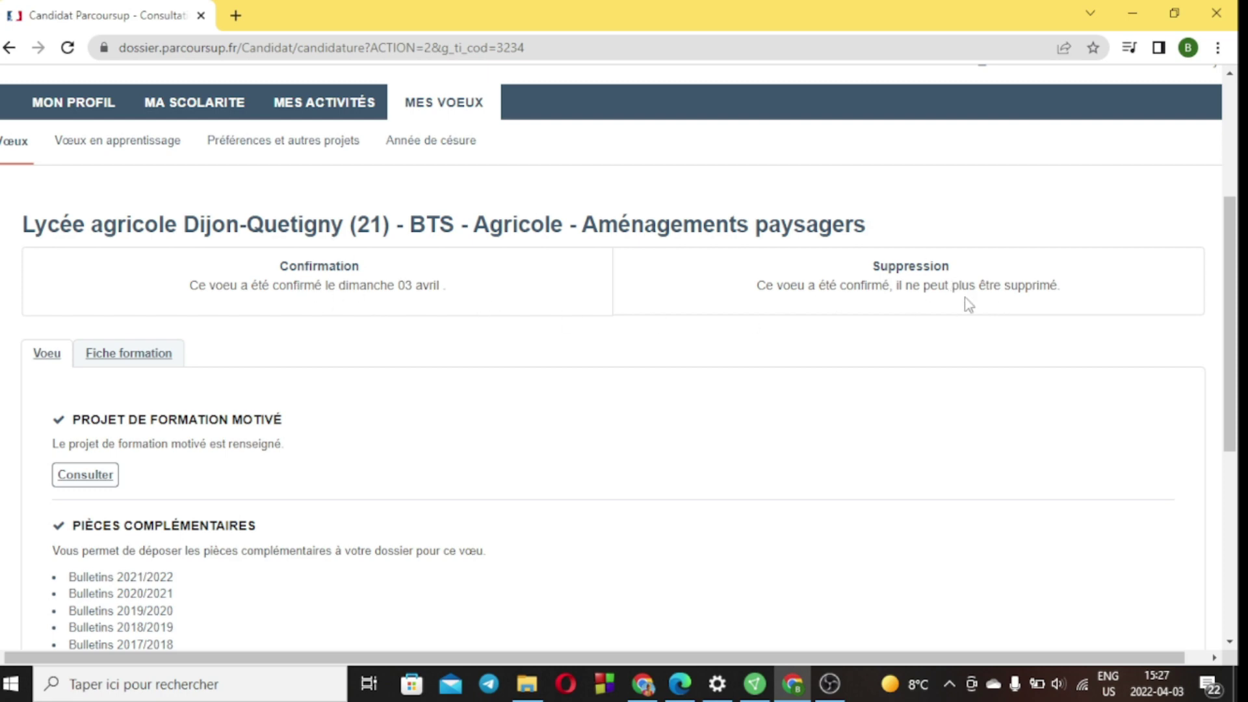
scroll(914, 284, "down", 4)
scroll(913, 284, "right", 1)
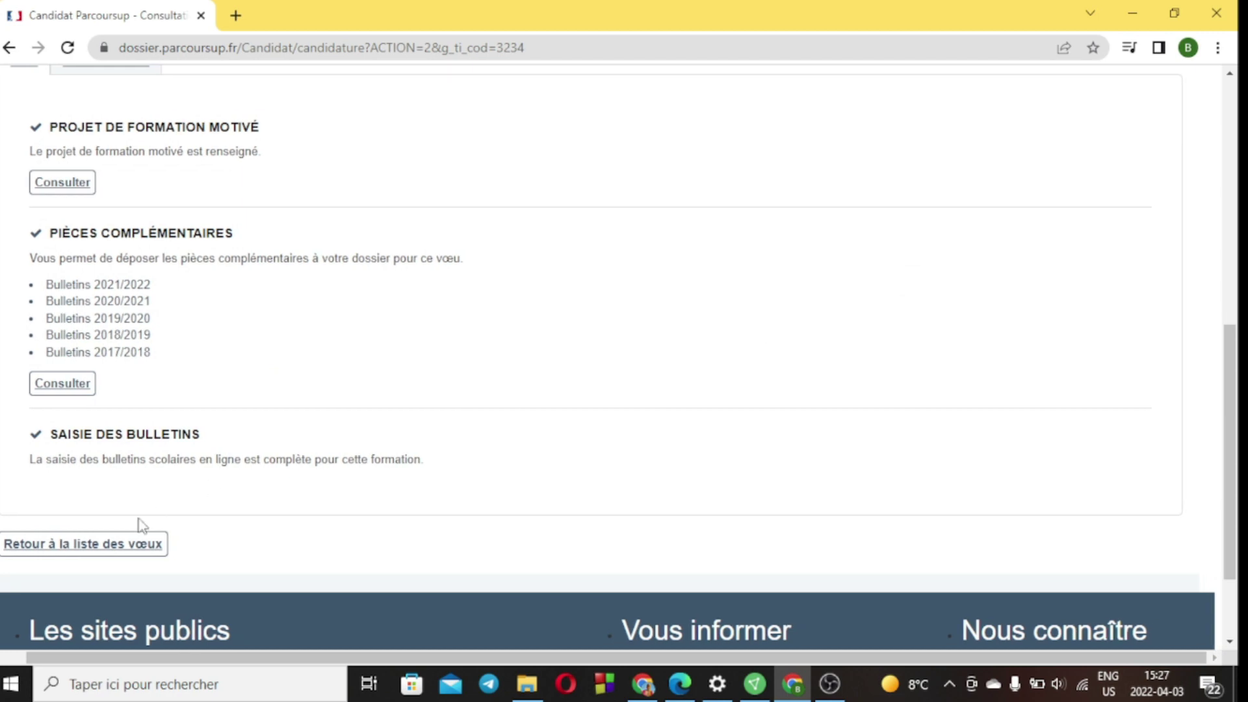
left_click(115, 549)
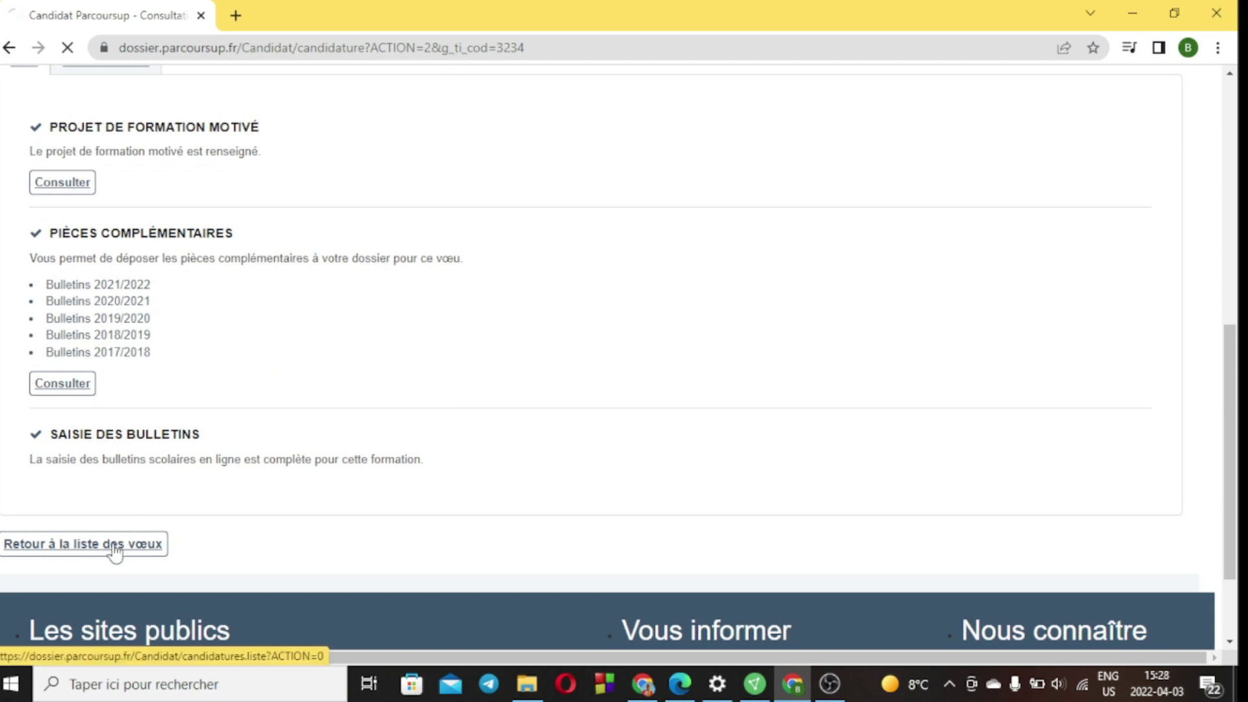
Step: Examine the confirmation status of each school across the three multiple wishes and the dashboard's count of submitted wishes
scroll(462, 512, "down", 5)
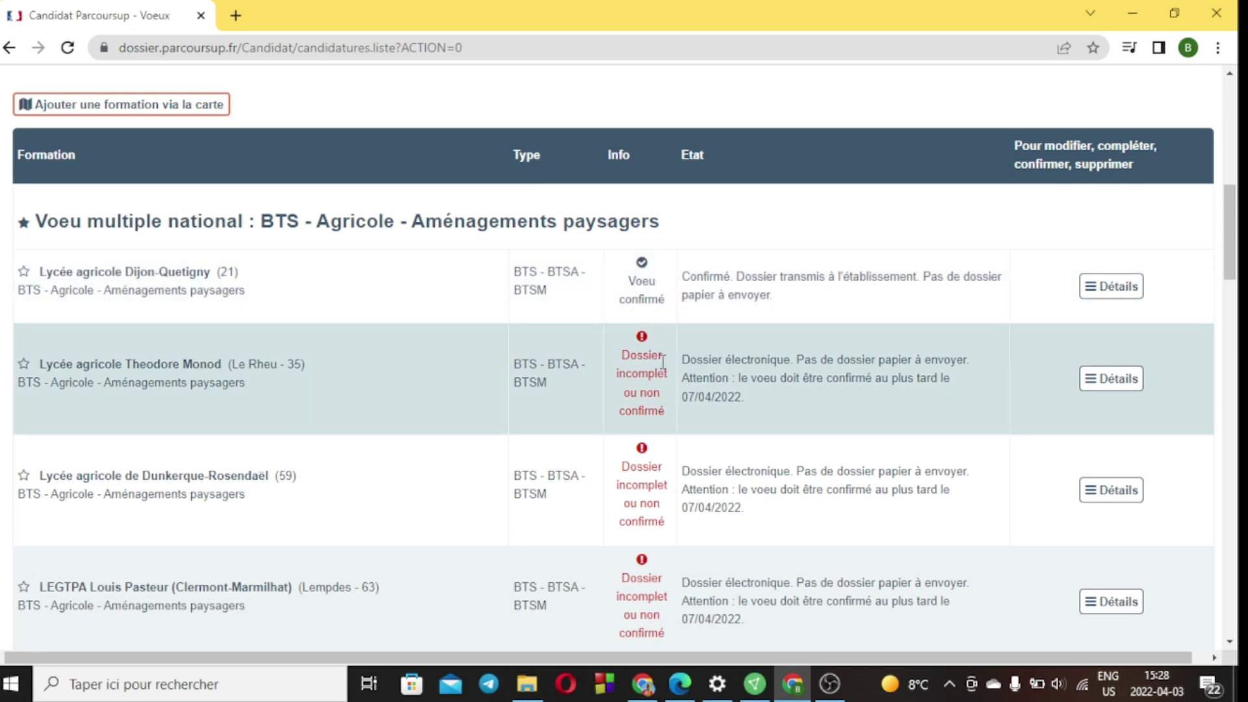
scroll(671, 403, "down", 2)
scroll(672, 403, "down", 10)
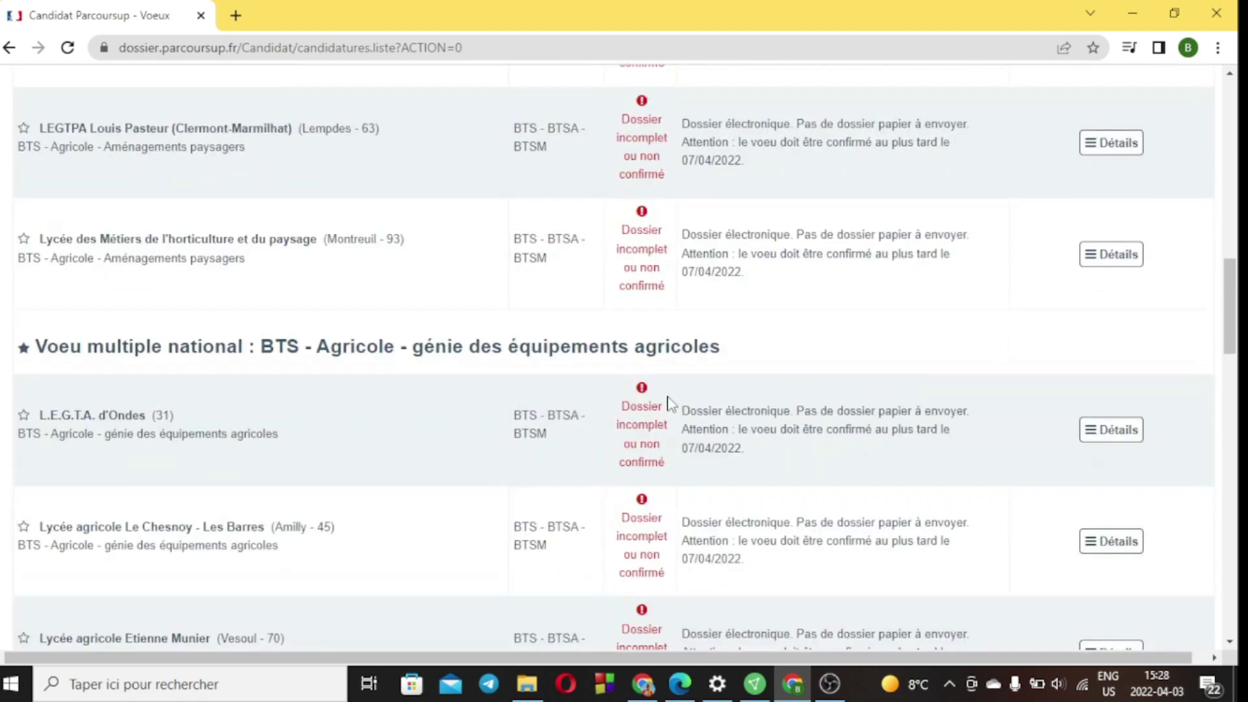
scroll(672, 403, "down", 10)
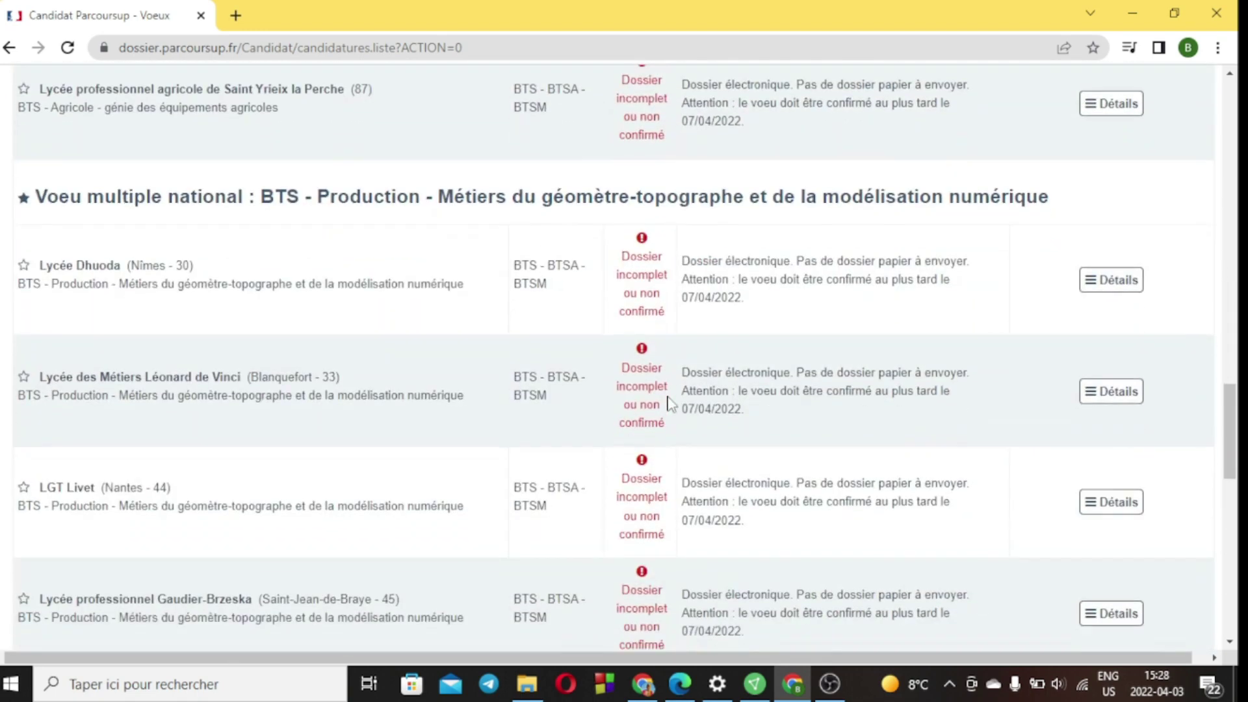
scroll(671, 403, "up", 11)
scroll(669, 403, "up", 15)
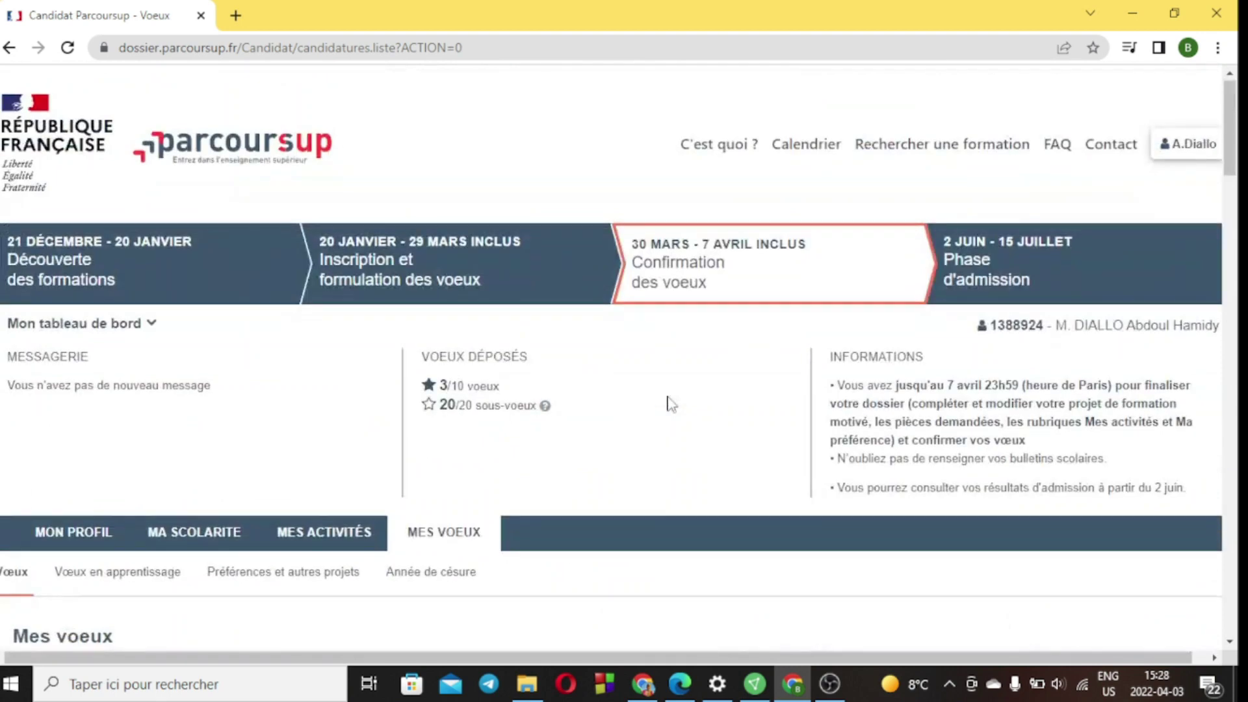
scroll(669, 403, "down", 3)
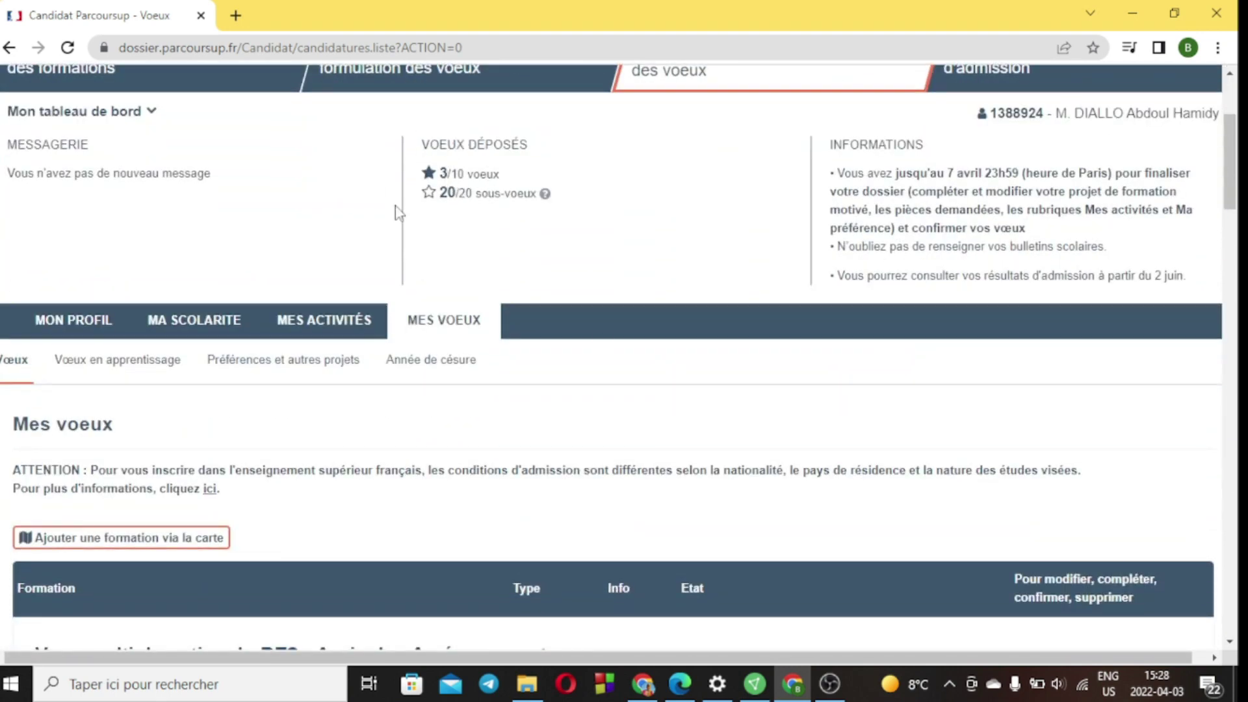
scroll(517, 269, "down", 3)
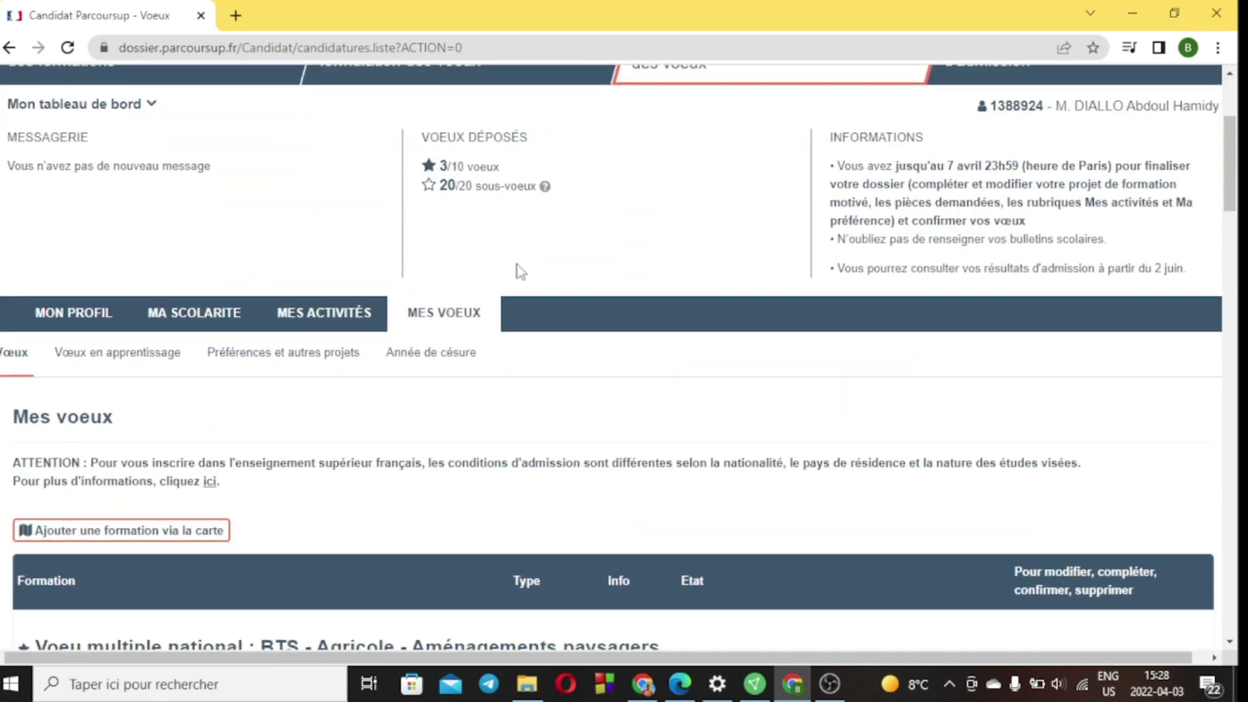
scroll(520, 270, "down", 3)
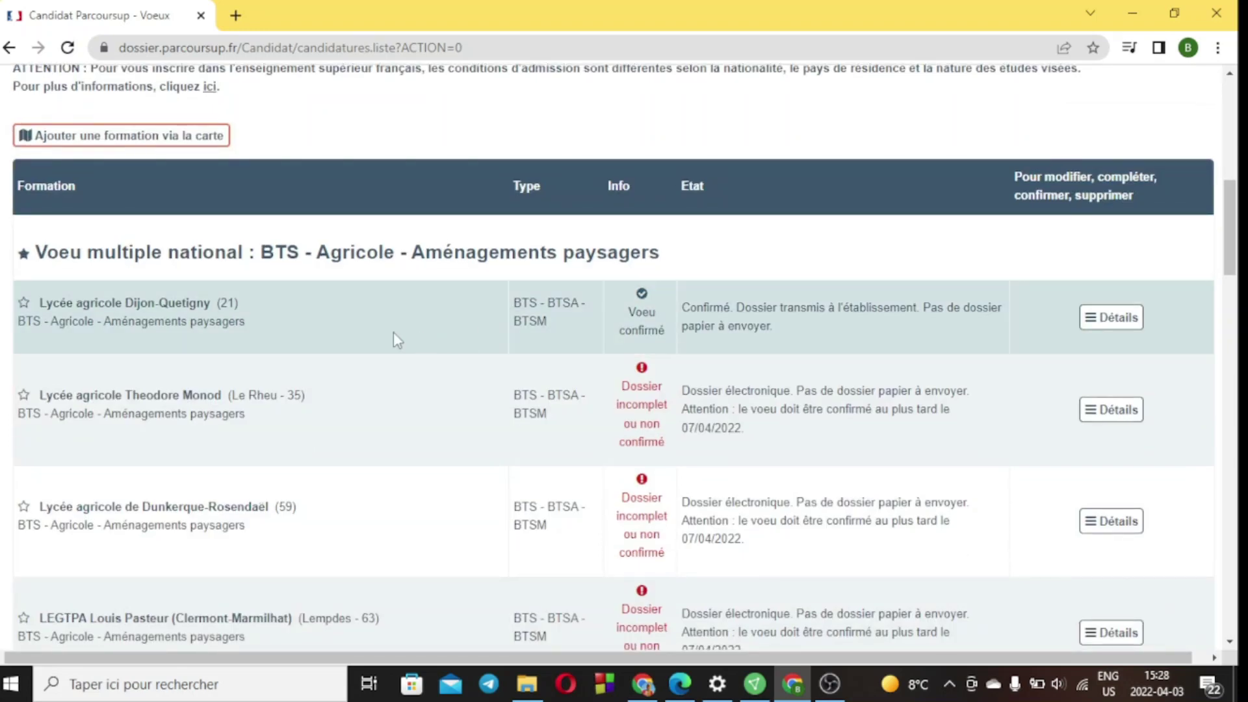
scroll(367, 341, "down", 3)
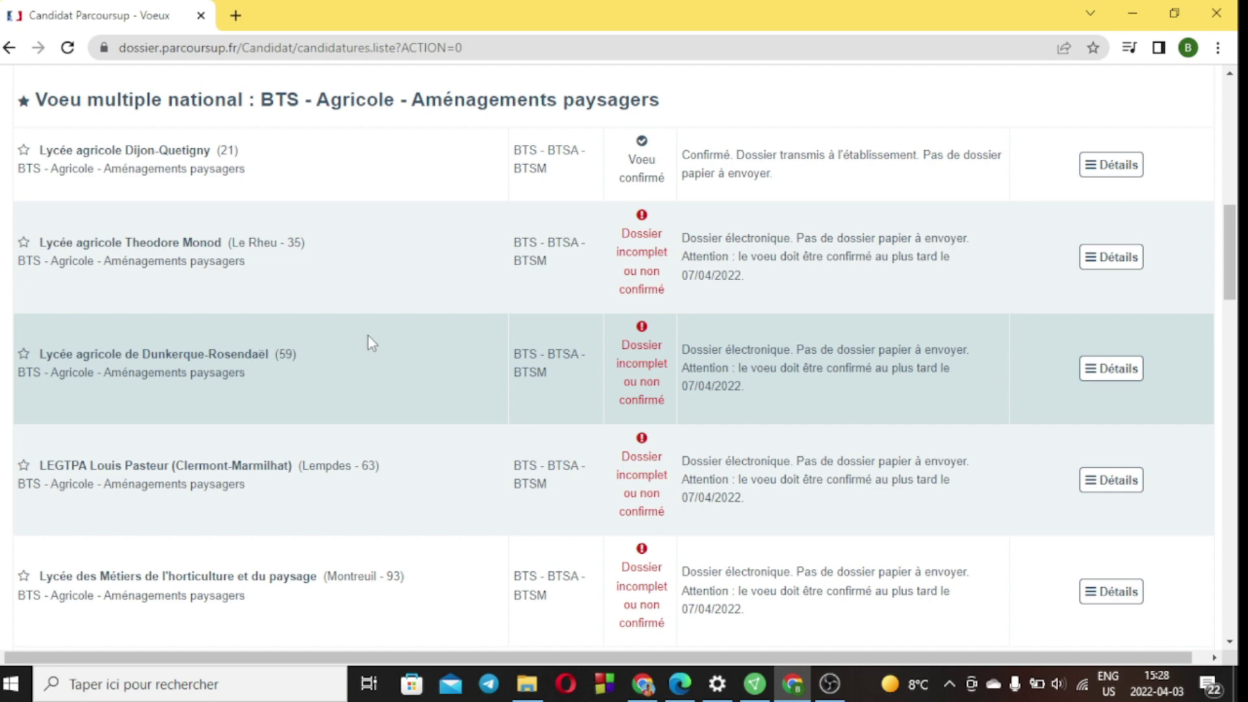
scroll(368, 337, "down", 5)
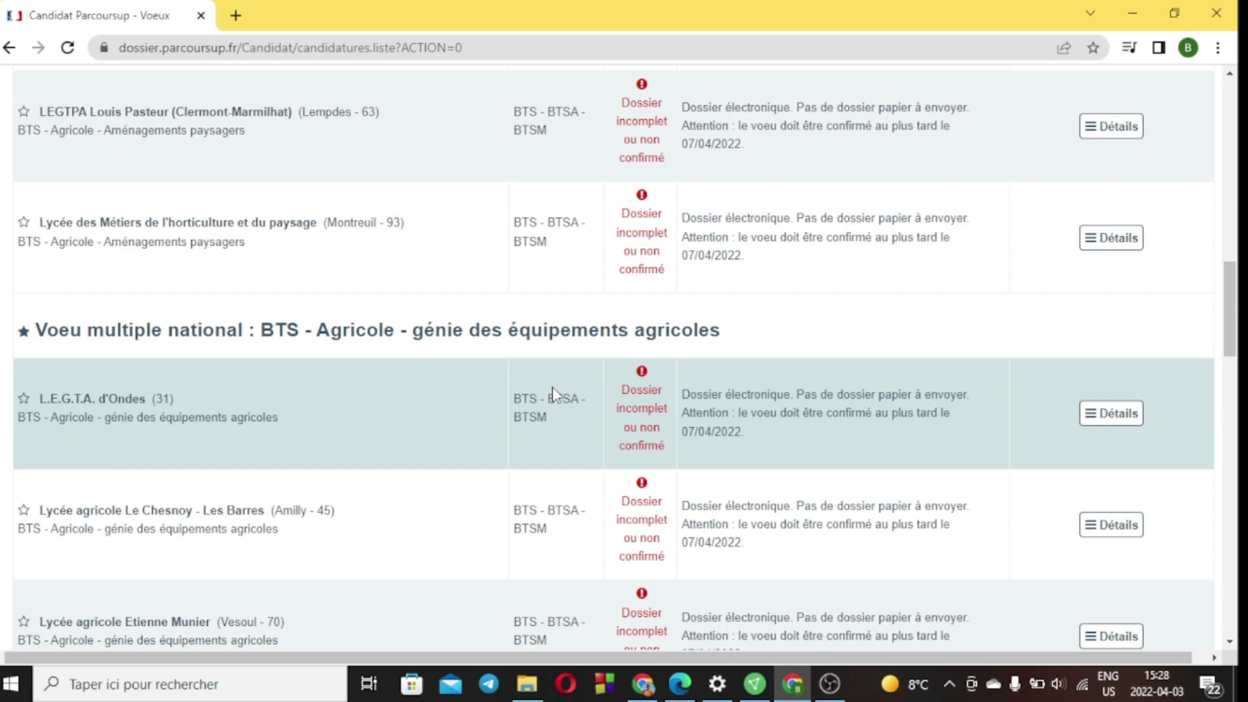
Step: Open the details of the Lycée agricole Theodore Monod (Le Rheu - 35) wish and review its motivation project, supporting documents and school report sections
scroll(552, 393, "up", 3)
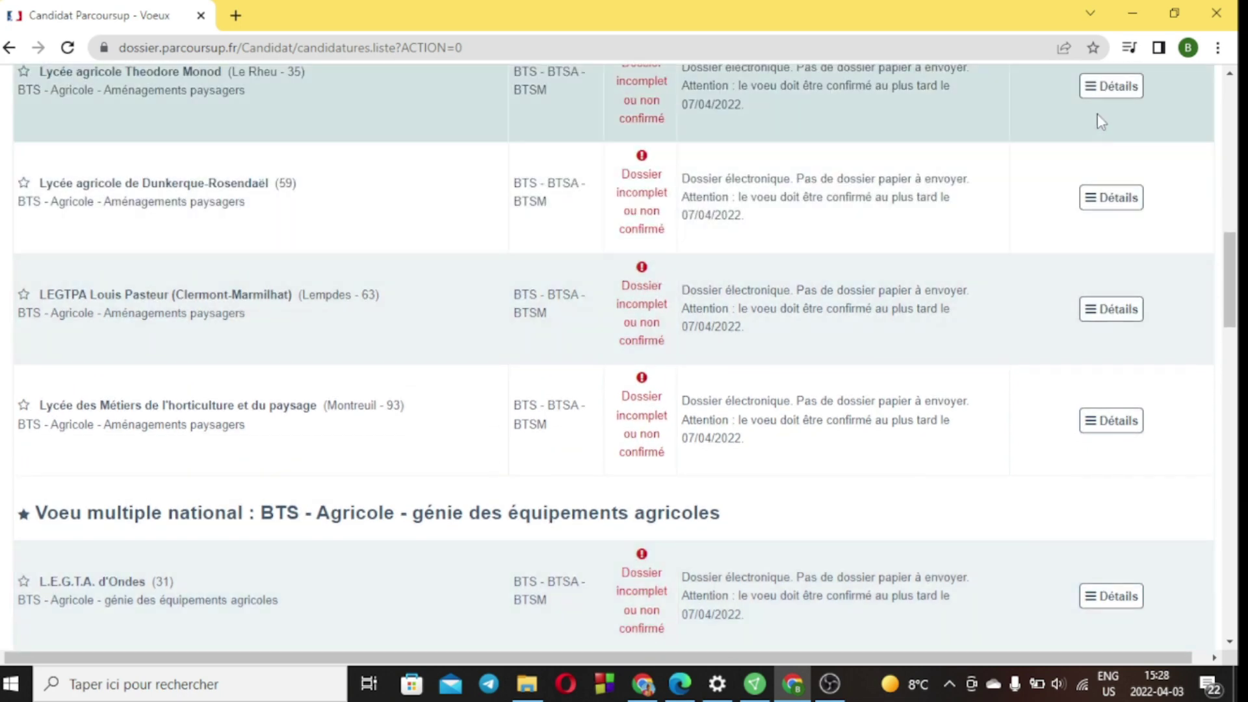
scroll(1097, 117, "up", 2)
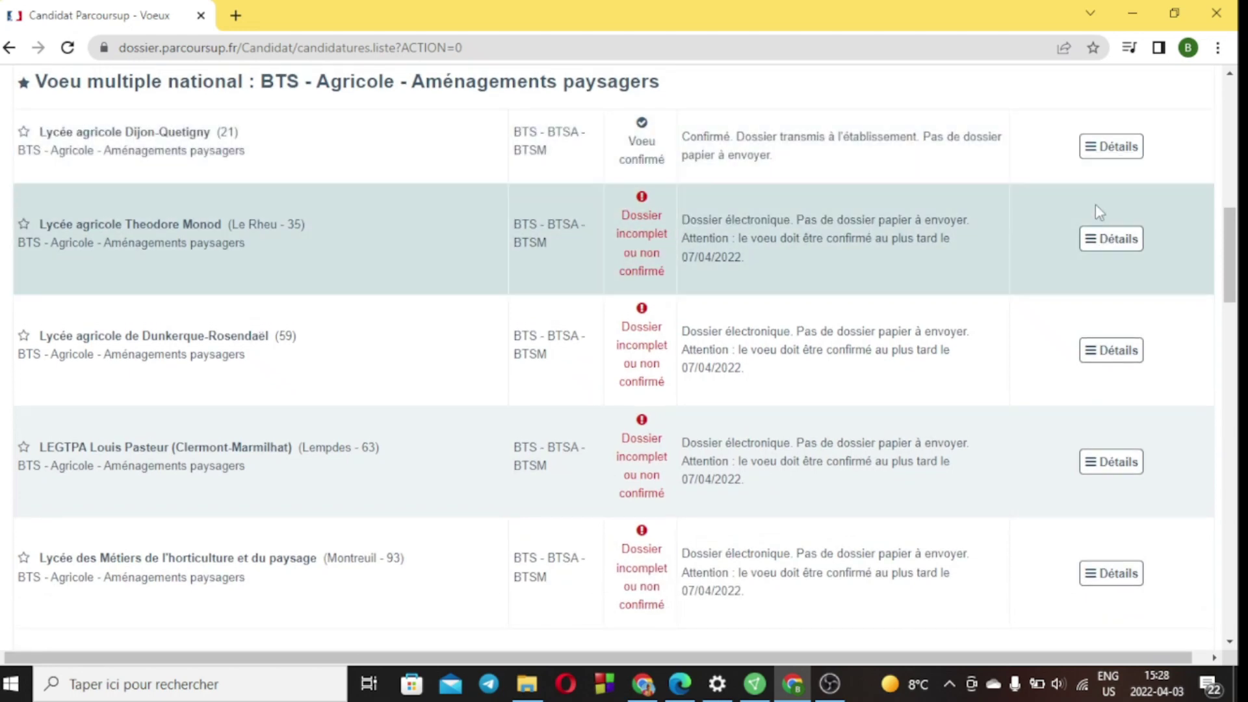
left_click(1112, 243)
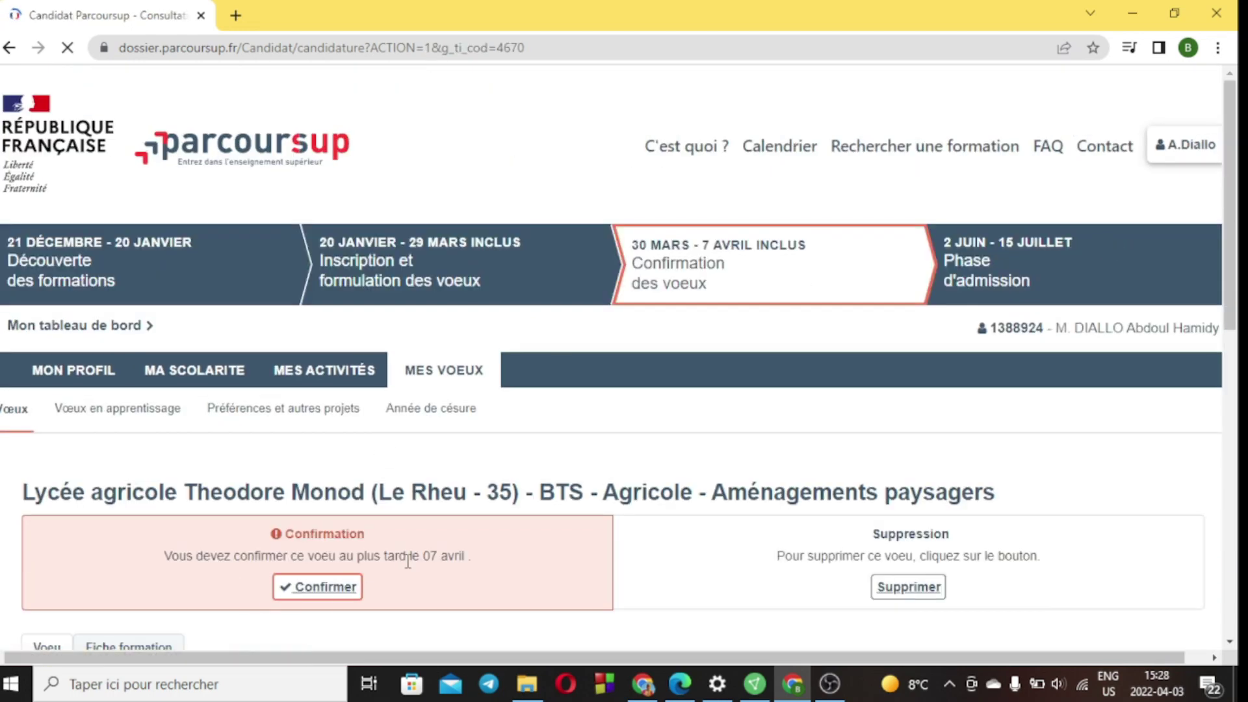
scroll(407, 560, "down", 6)
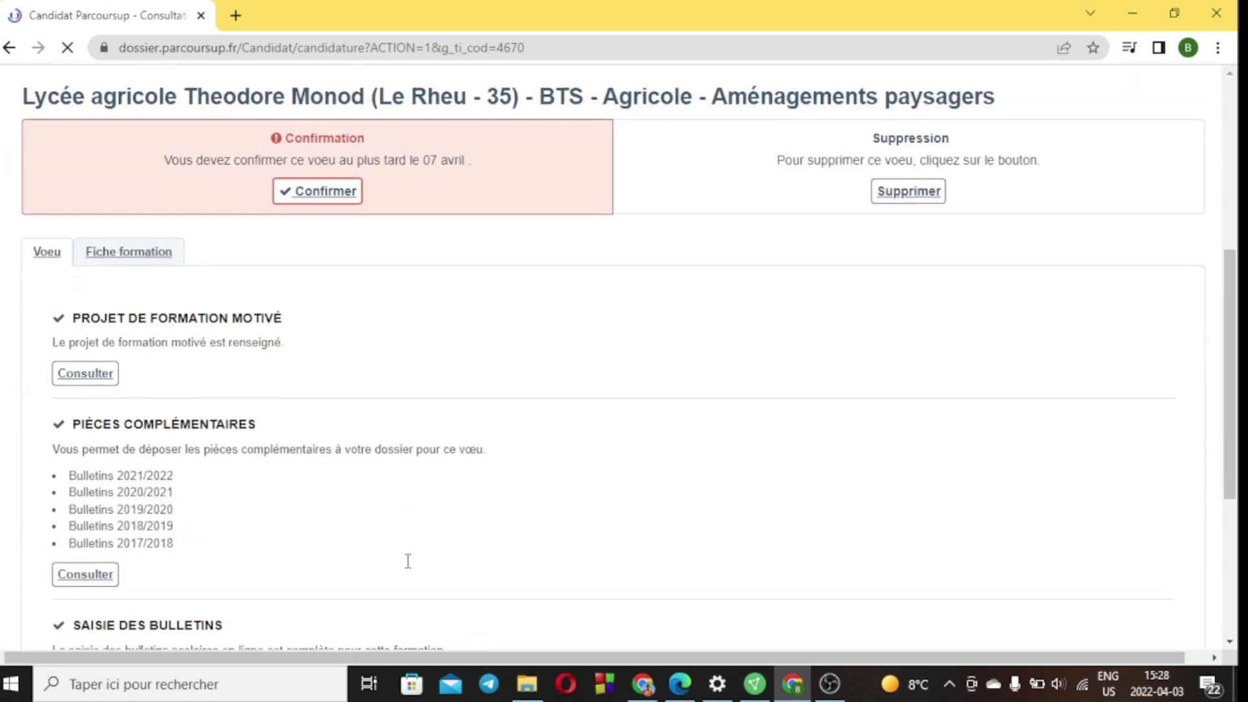
scroll(408, 560, "down", 3)
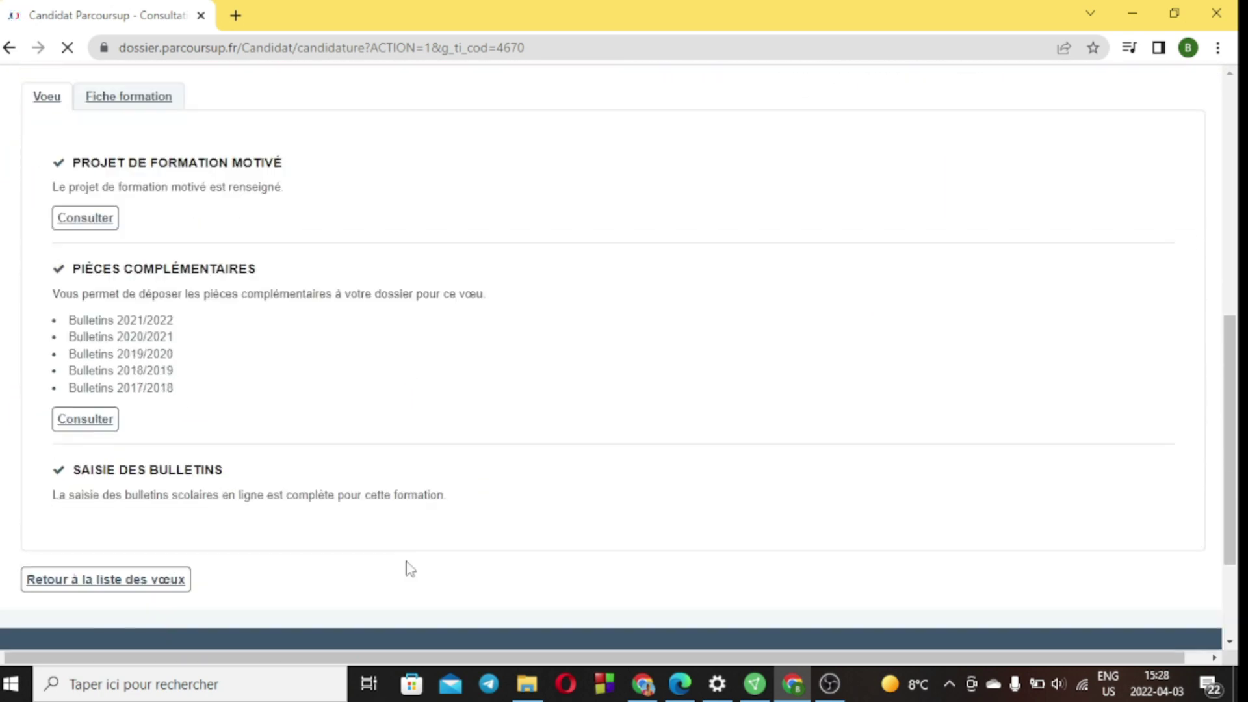
Step: Confirm the Lycée agricole Theodore Monod wish for BTS - Agricole - Aménagements paysagers and approve the confirmation
scroll(410, 568, "up", 2)
scroll(407, 565, "up", 4)
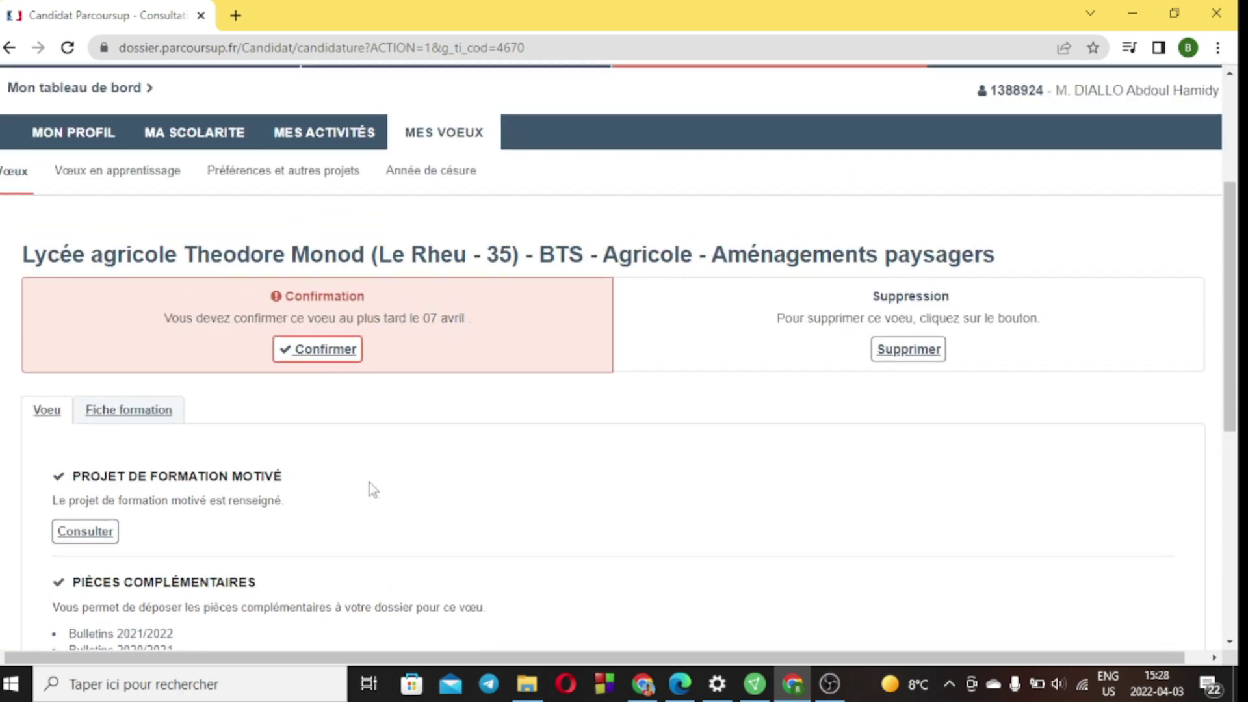
left_click(327, 357)
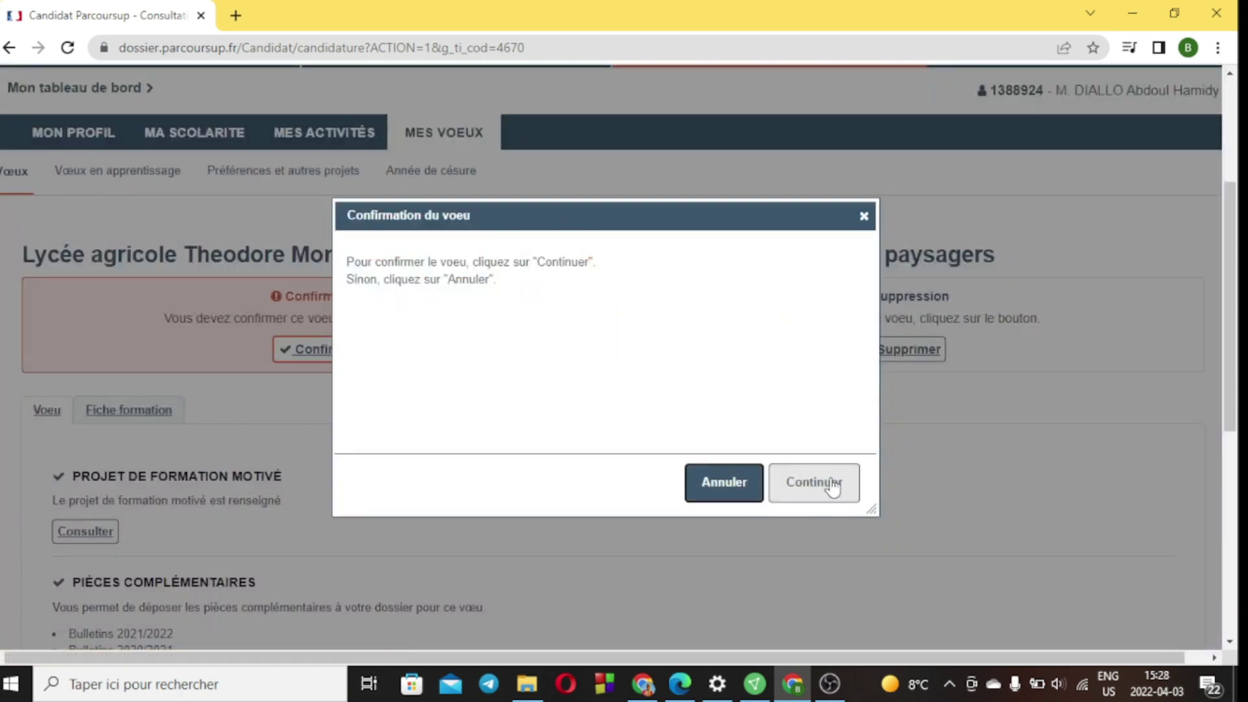
left_click(809, 484)
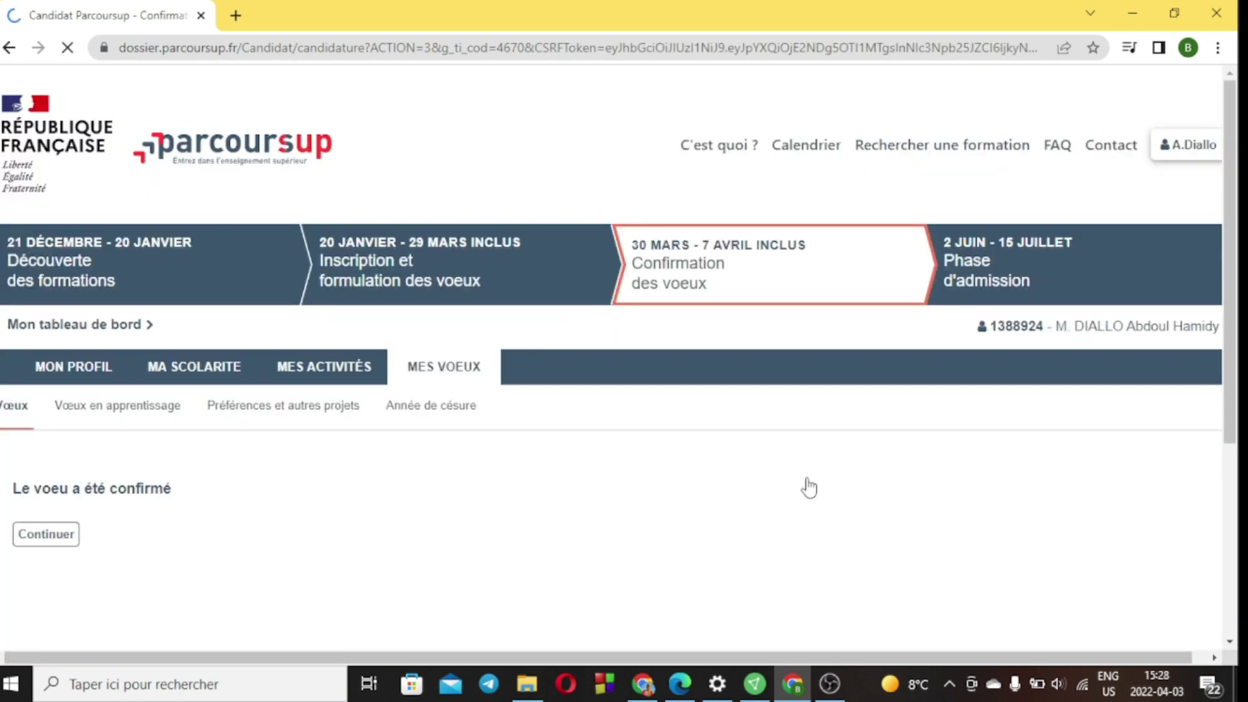